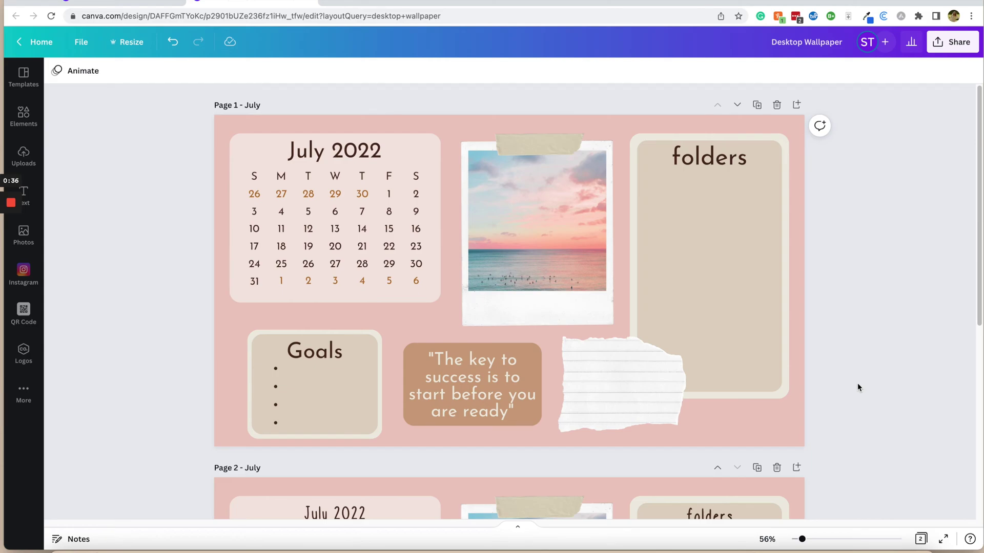
Scroll to page 2 and check which font the July 2022 heading uses.
{"action": "scroll", "coordinate": [830, 383], "scroll_direction": "down", "scroll_amount": 5}
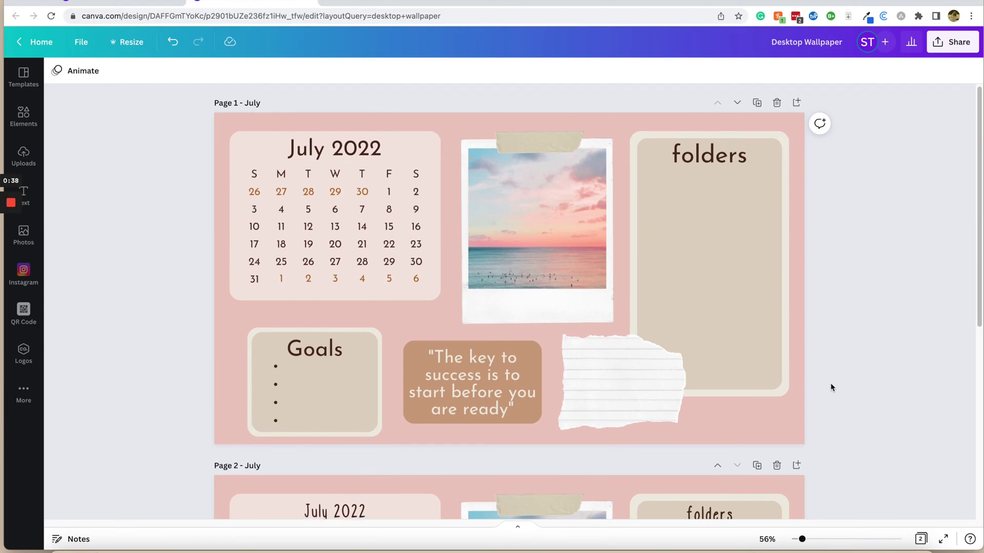
{"action": "scroll", "coordinate": [849, 384], "scroll_direction": "down", "scroll_amount": 7}
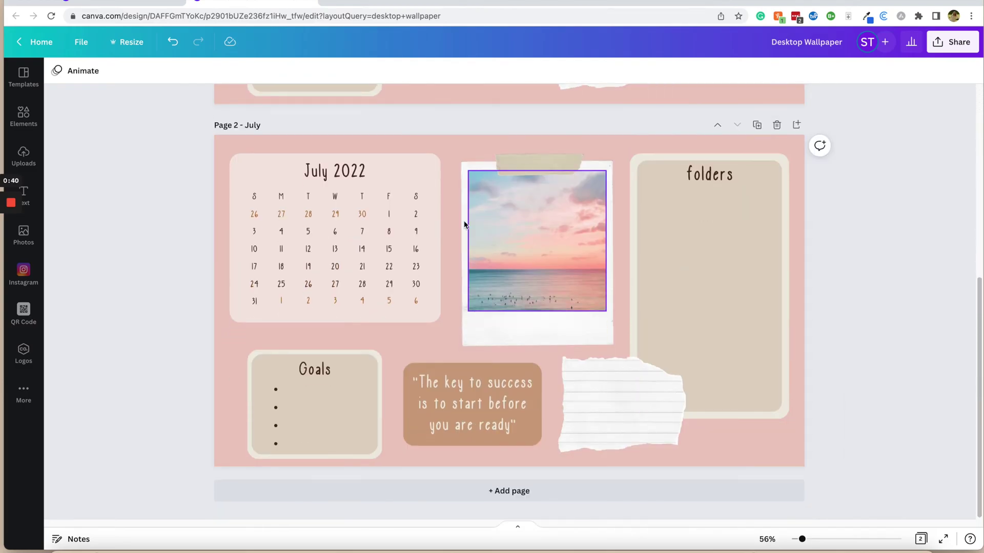
{"action": "left_click", "coordinate": [355, 169]}
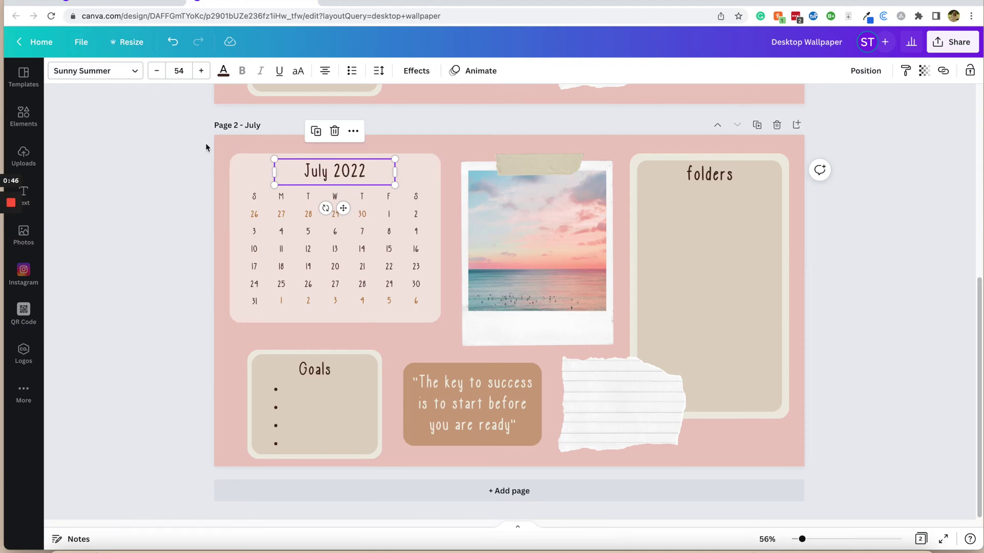
{"action": "left_click", "coordinate": [206, 161]}
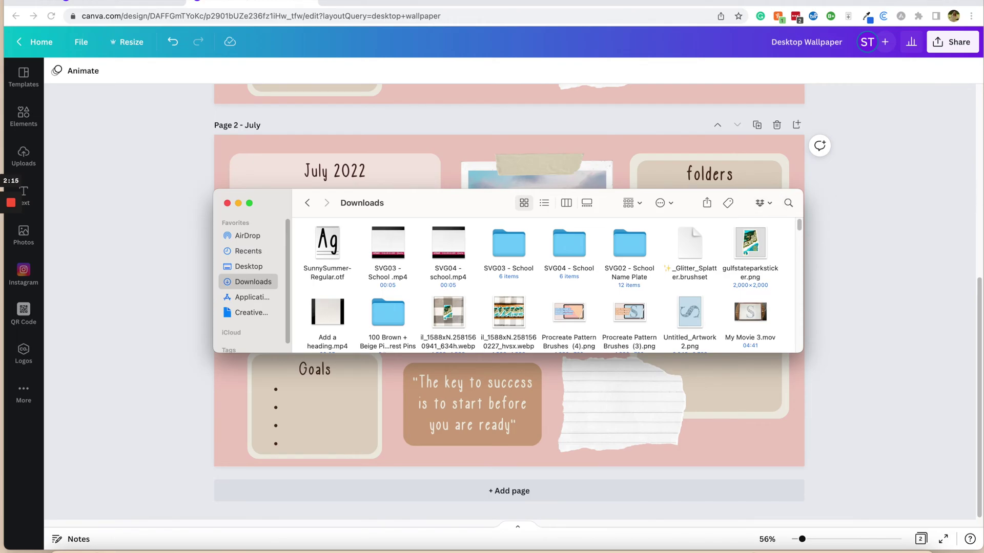
Select SunnySummer-Regular.otf in Downloads, then return to the Canva wallpaper design.
{"action": "left_click", "coordinate": [326, 246]}
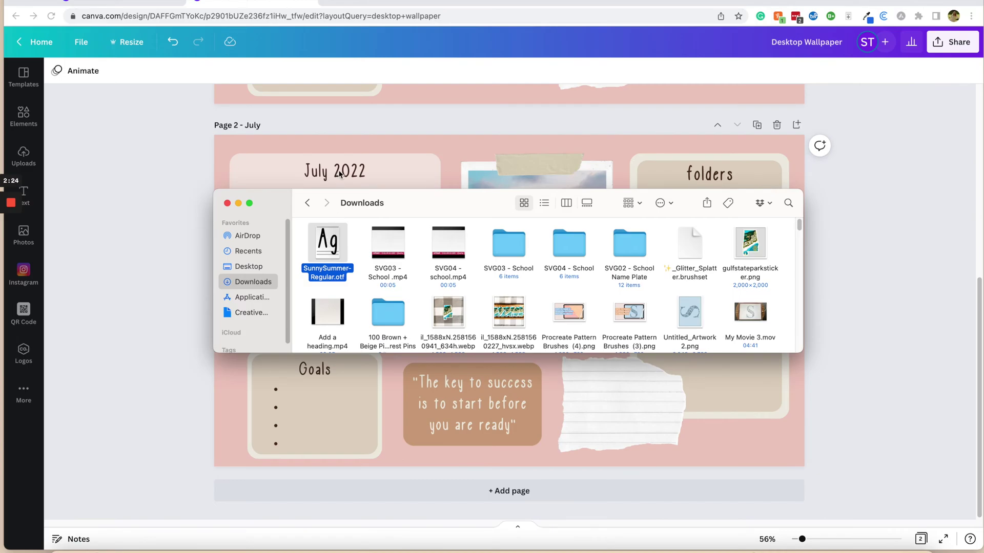
{"action": "left_click", "coordinate": [129, 136]}
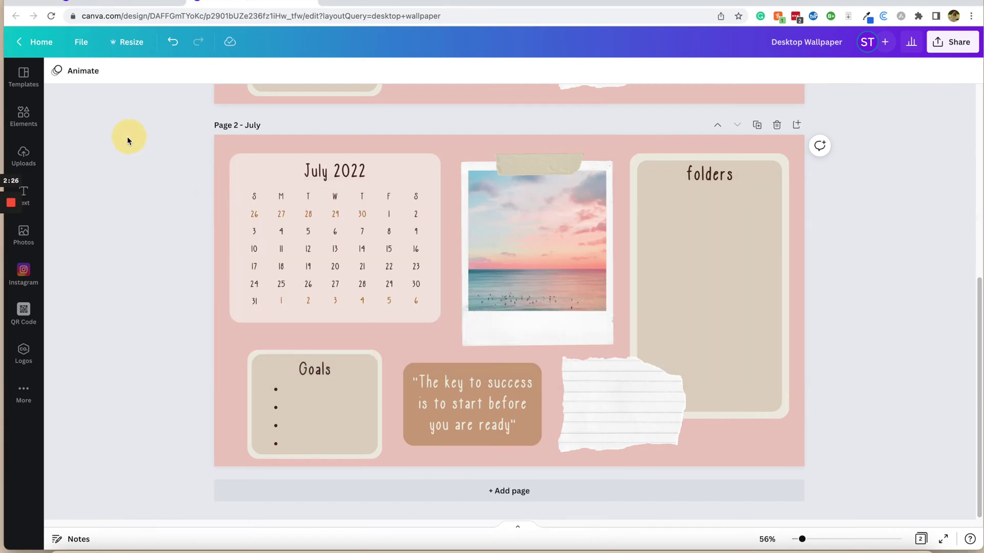
From the canva.com home tab, open Brand Kit under Tools in the sidebar.
{"action": "left_click", "coordinate": [152, 3]}
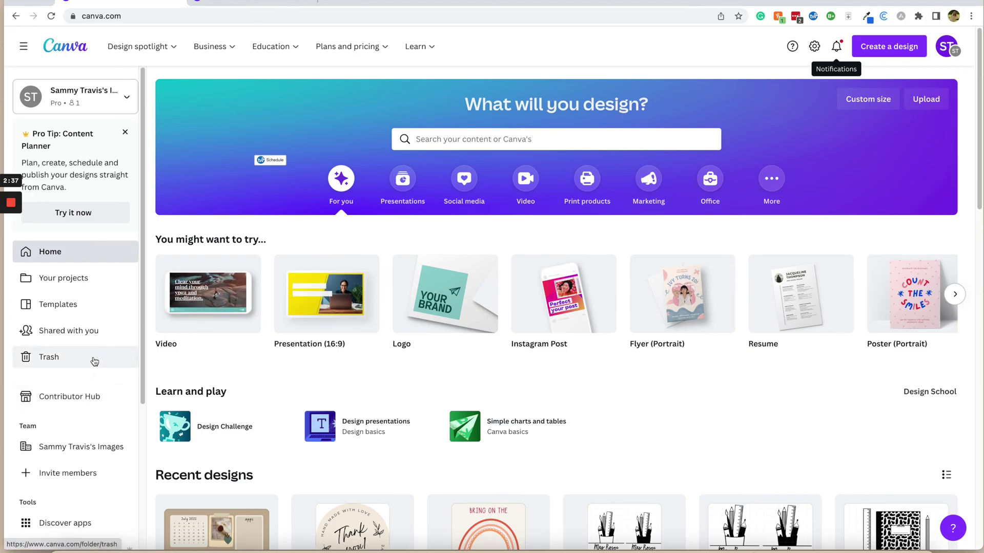
{"action": "scroll", "coordinate": [94, 362], "scroll_direction": "down", "scroll_amount": 4}
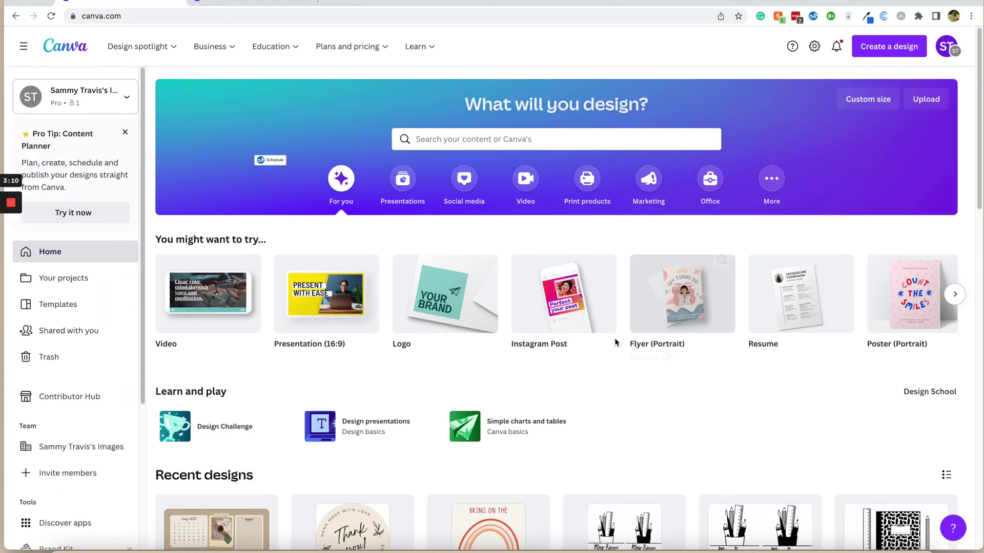
{"action": "scroll", "coordinate": [108, 242], "scroll_direction": "down", "scroll_amount": 1}
{"action": "scroll", "coordinate": [107, 238], "scroll_direction": "down", "scroll_amount": 4}
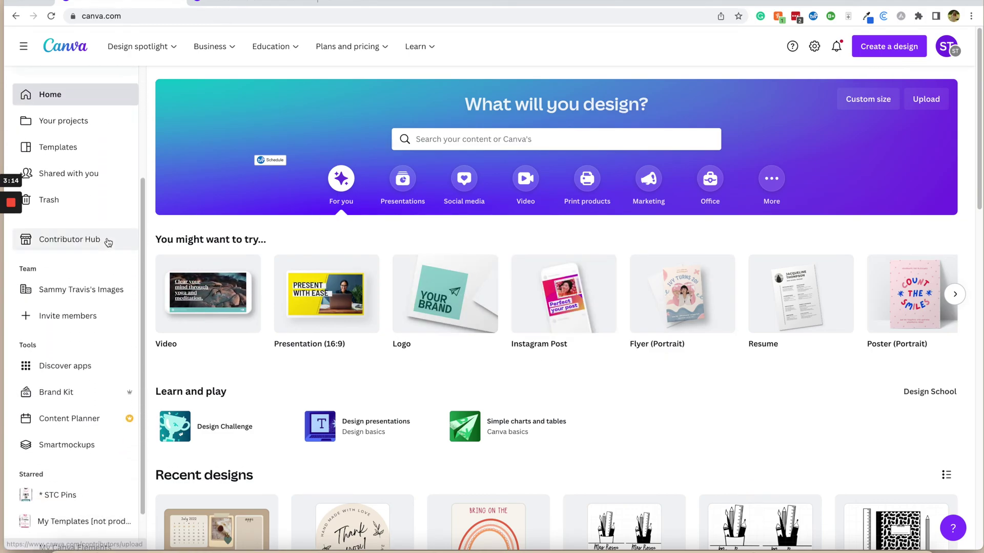
{"action": "scroll", "coordinate": [91, 256], "scroll_direction": "down", "scroll_amount": 1}
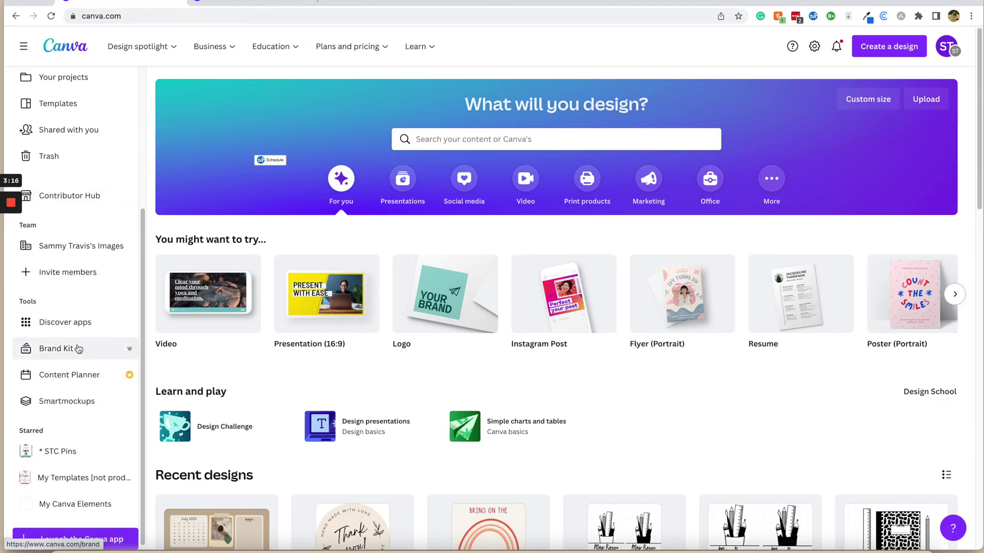
{"action": "left_click", "coordinate": [78, 348]}
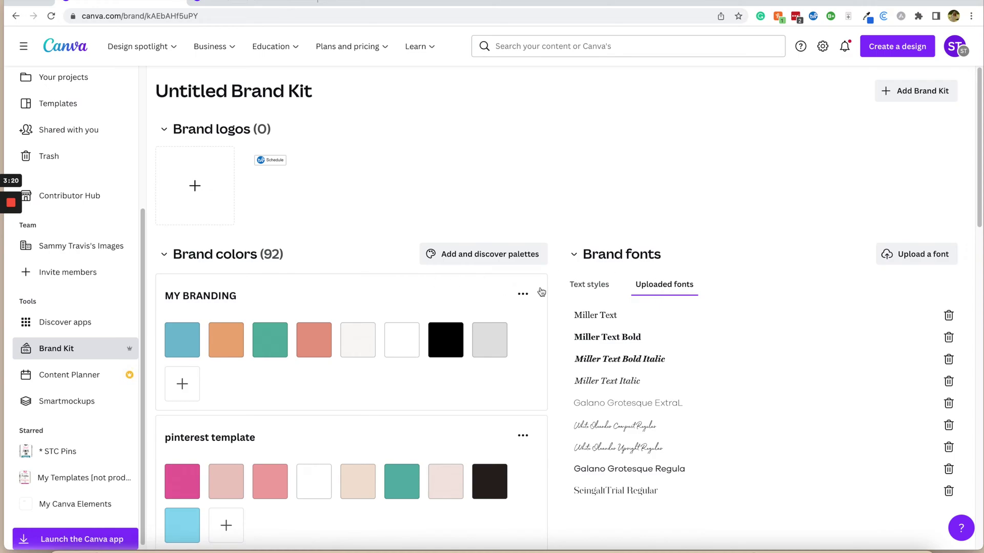
{"action": "left_click", "coordinate": [588, 284]}
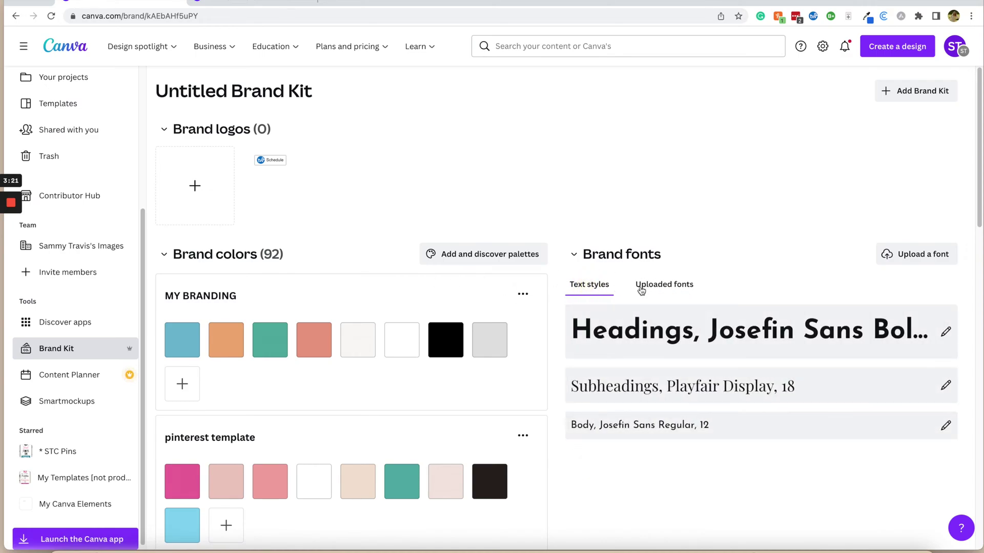
{"action": "left_click", "coordinate": [669, 283]}
{"action": "left_click", "coordinate": [587, 289]}
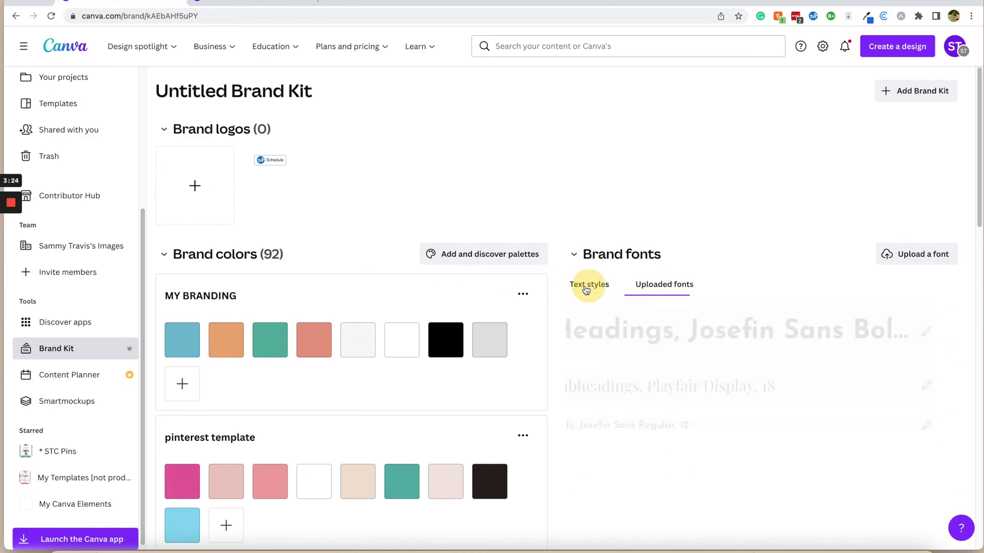
{"action": "scroll", "coordinate": [364, 285], "scroll_direction": "down", "scroll_amount": 15}
{"action": "scroll", "coordinate": [365, 290], "scroll_direction": "up", "scroll_amount": 11}
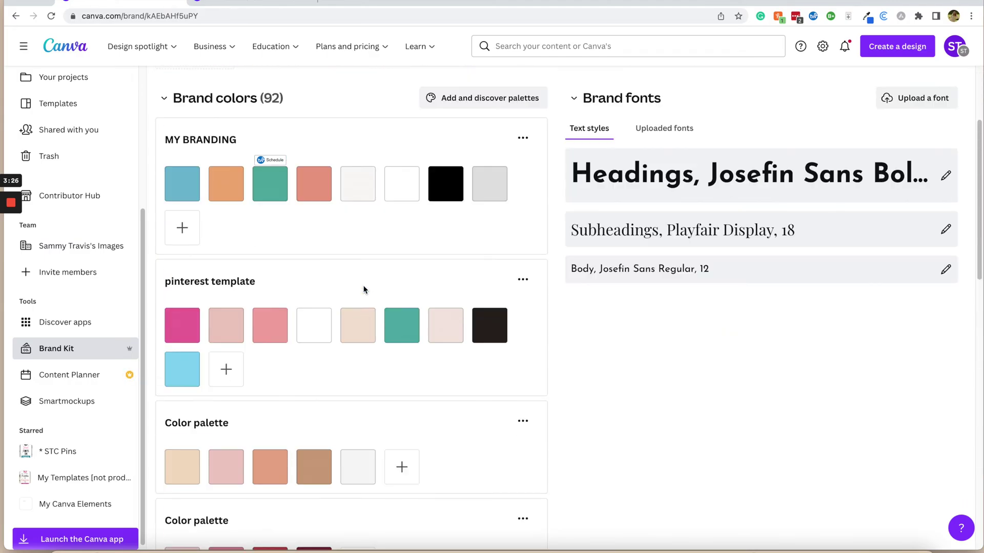
{"action": "scroll", "coordinate": [365, 290], "scroll_direction": "up", "scroll_amount": 3}
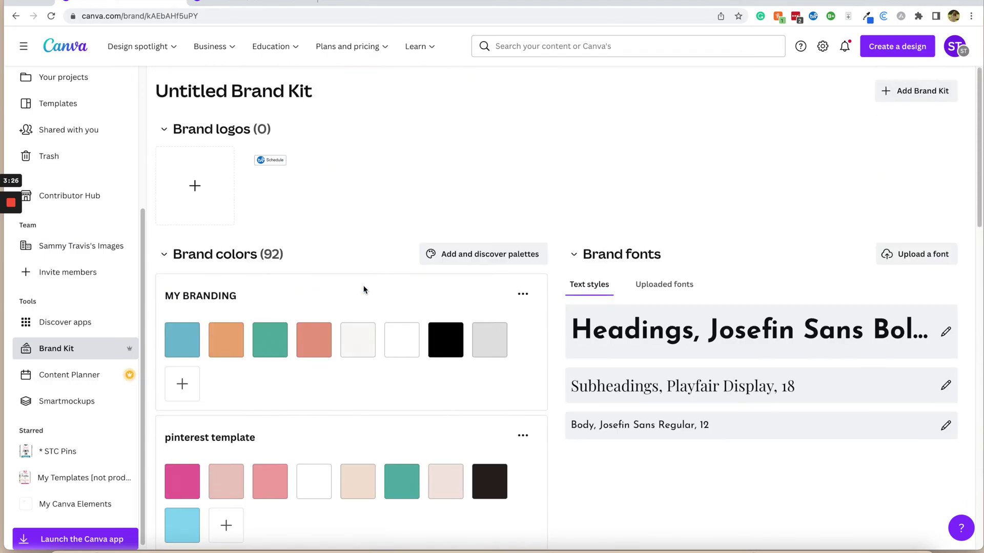
{"action": "left_click", "coordinate": [657, 288]}
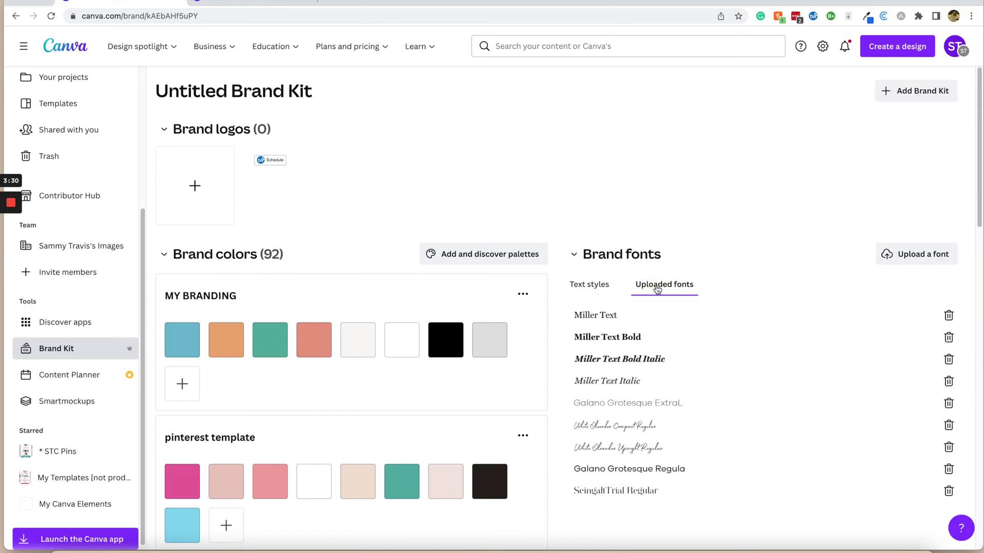
Upload a brand font, choosing SunnySummer-Regular.otf from the Downloads folder.
{"action": "left_click", "coordinate": [899, 256]}
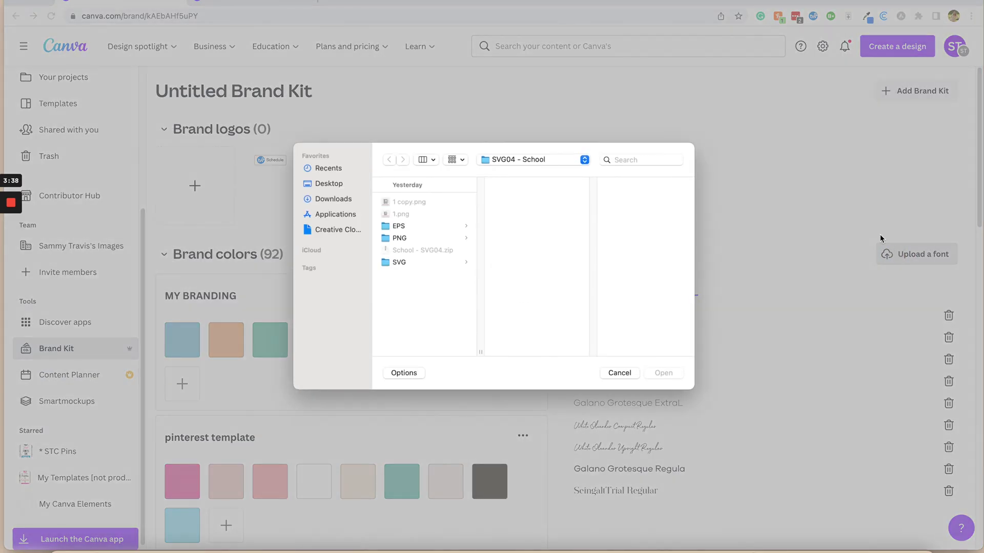
{"action": "left_click", "coordinate": [356, 200]}
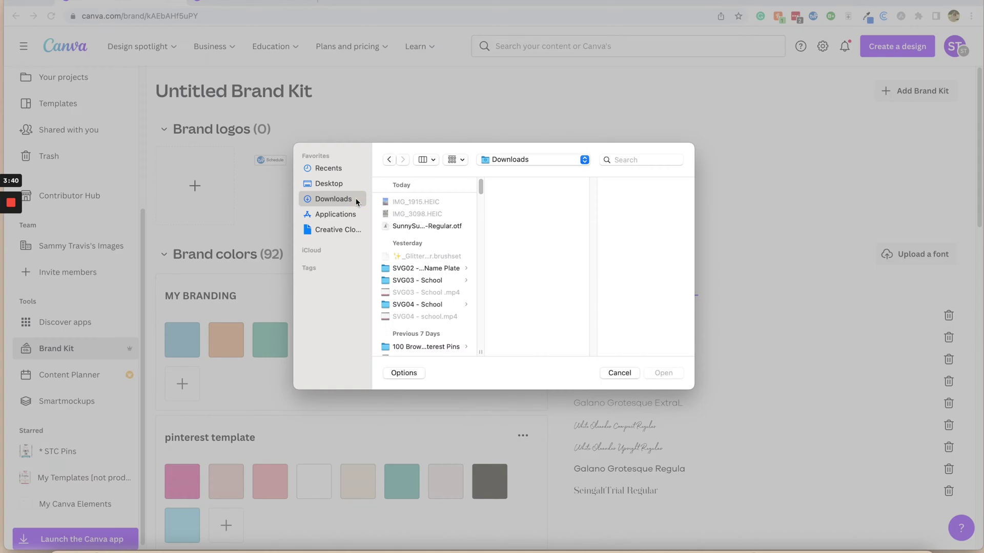
{"action": "left_click", "coordinate": [460, 225]}
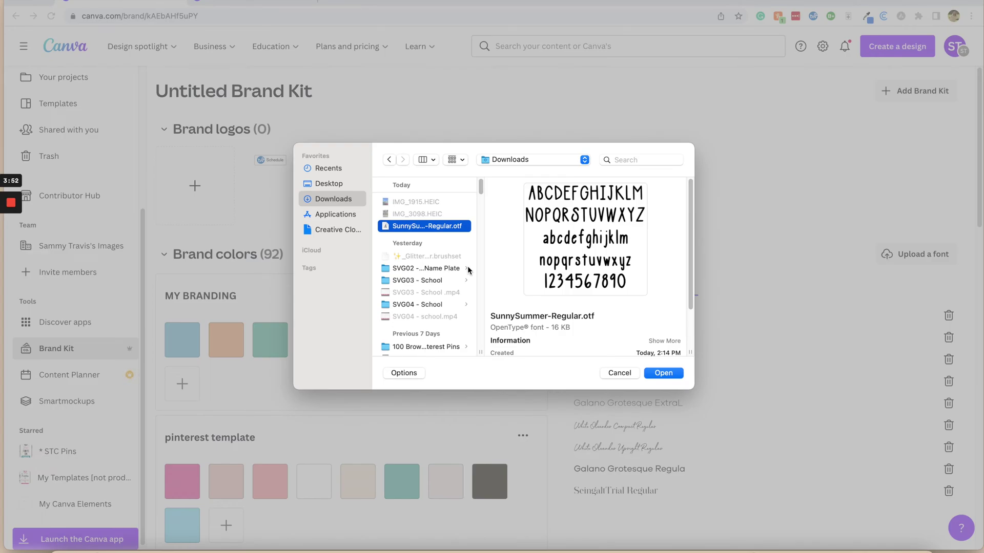
{"action": "key", "text": "Return"}
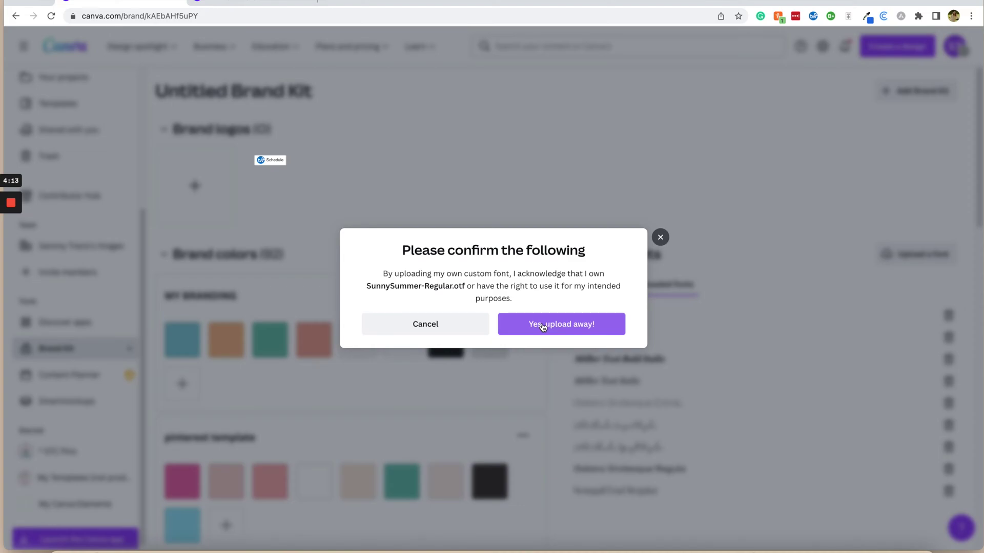
Confirm the font upload, verify Sunny Summer Regular in Uploaded fonts, and return to the design.
{"action": "left_click", "coordinate": [543, 327]}
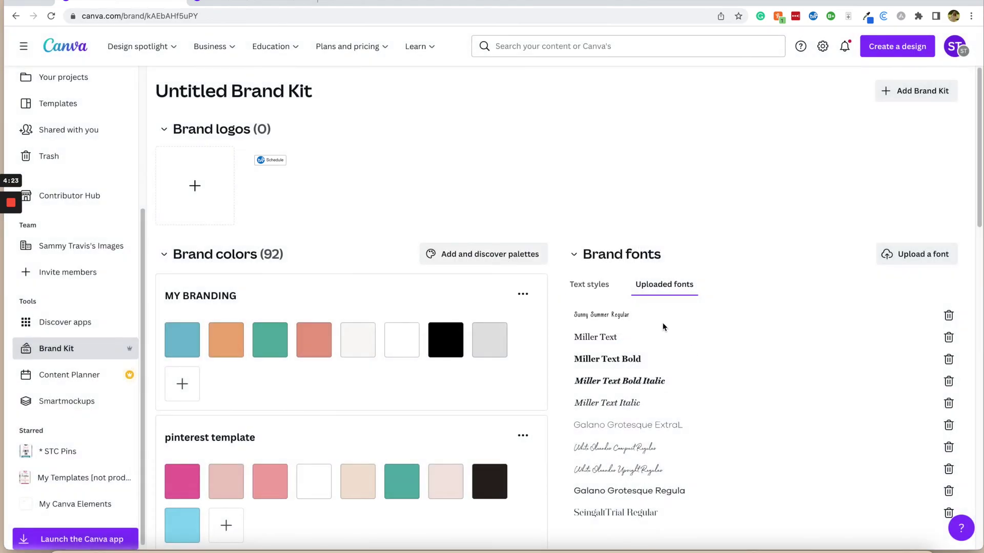
{"action": "scroll", "coordinate": [670, 330], "scroll_direction": "down", "scroll_amount": 3}
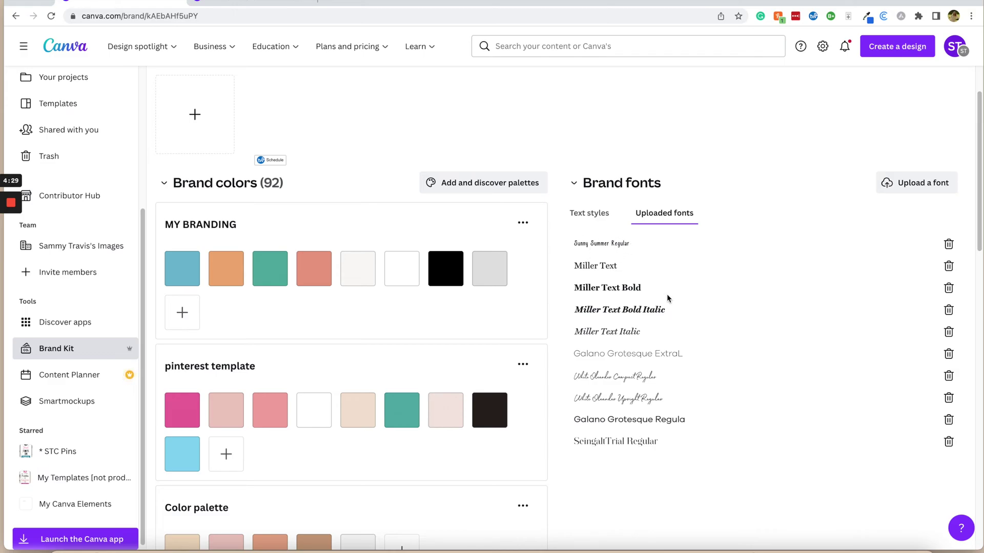
{"action": "scroll", "coordinate": [667, 296], "scroll_direction": "up", "scroll_amount": 3}
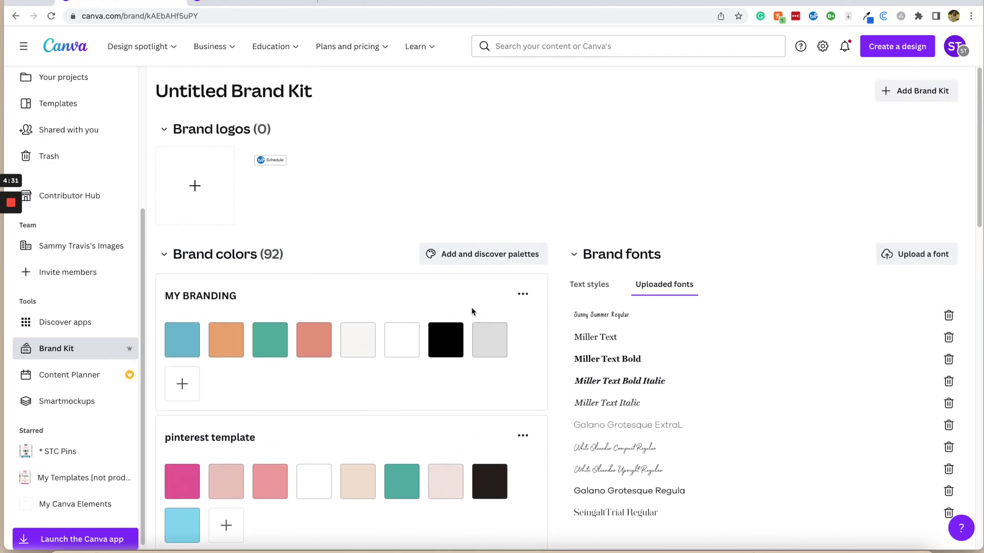
{"action": "scroll", "coordinate": [60, 302], "scroll_direction": "up", "scroll_amount": 3}
{"action": "scroll", "coordinate": [66, 277], "scroll_direction": "up", "scroll_amount": 3}
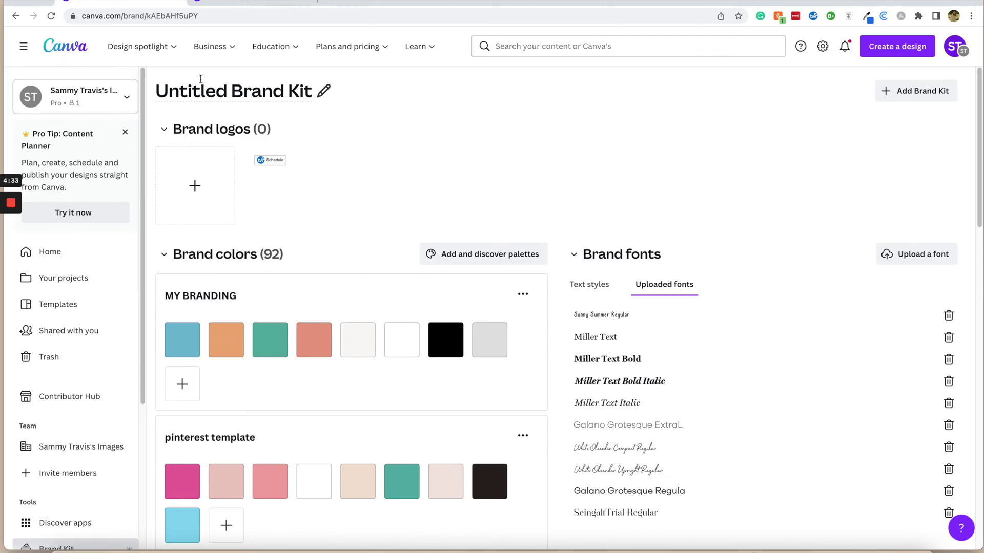
{"action": "left_click", "coordinate": [254, 2]}
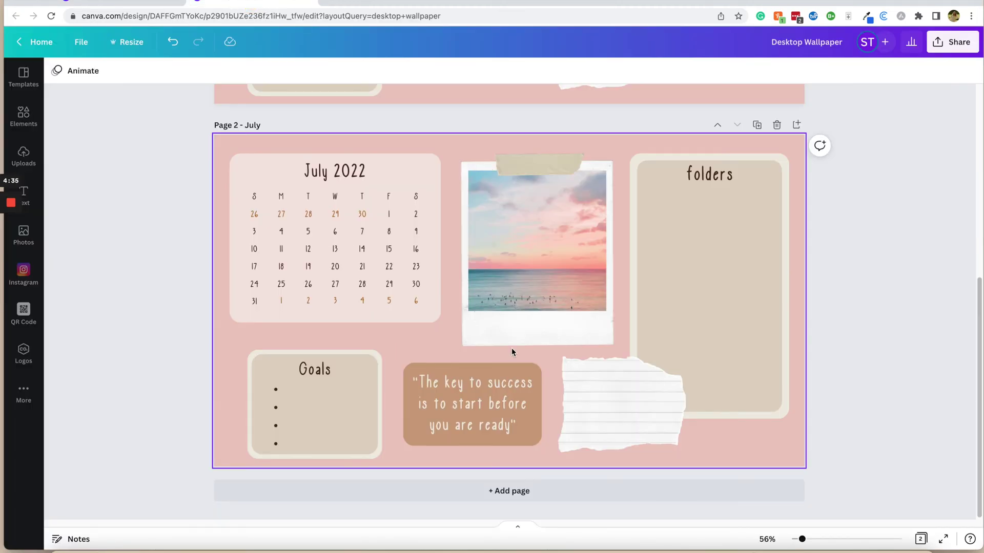
Set the July 2022 title to Sunny Summer Regular by searching 'sunny' in the font list.
{"action": "scroll", "coordinate": [854, 338], "scroll_direction": "up", "scroll_amount": 5}
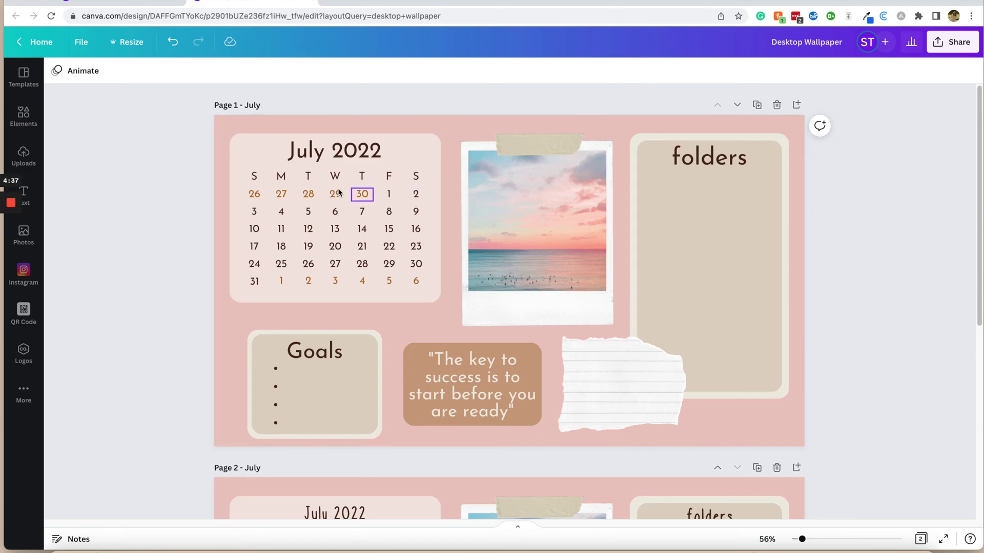
{"action": "left_click", "coordinate": [285, 147]}
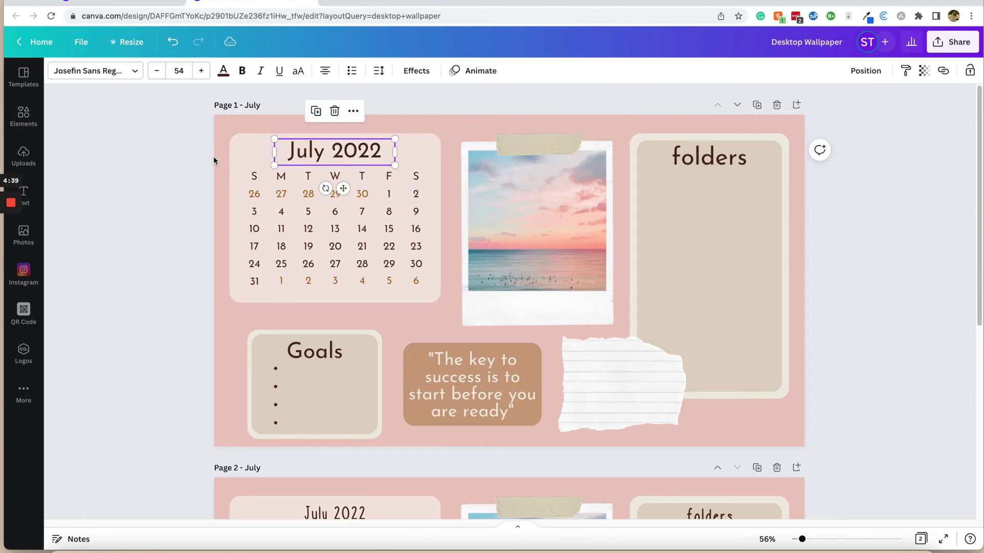
{"action": "left_click", "coordinate": [229, 150]}
{"action": "left_click", "coordinate": [195, 145]}
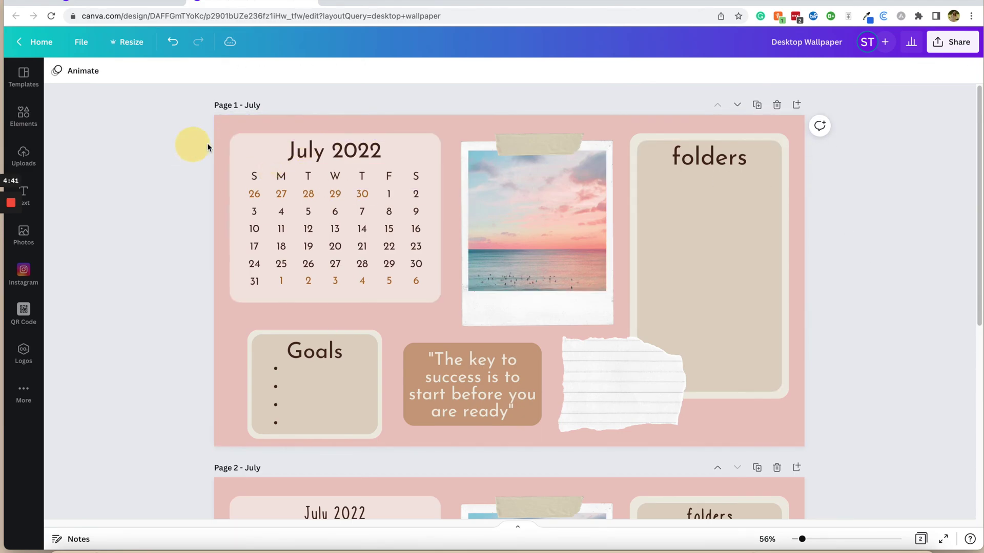
{"action": "left_click", "coordinate": [282, 149]}
{"action": "left_click", "coordinate": [159, 155]}
{"action": "left_click_drag", "start_coordinate": [185, 136], "coordinate": [732, 365]}
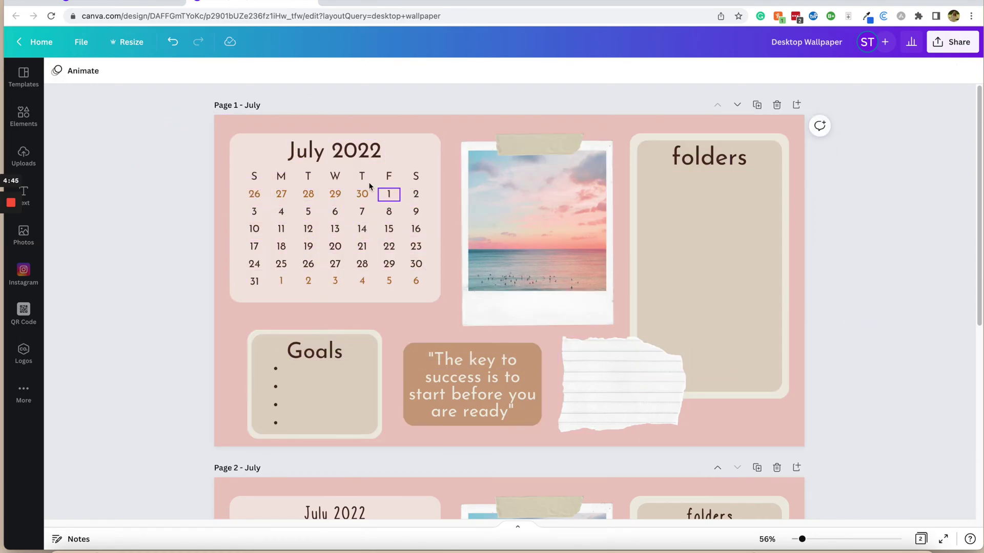
{"action": "left_click", "coordinate": [316, 159]}
{"action": "left_click", "coordinate": [92, 71]}
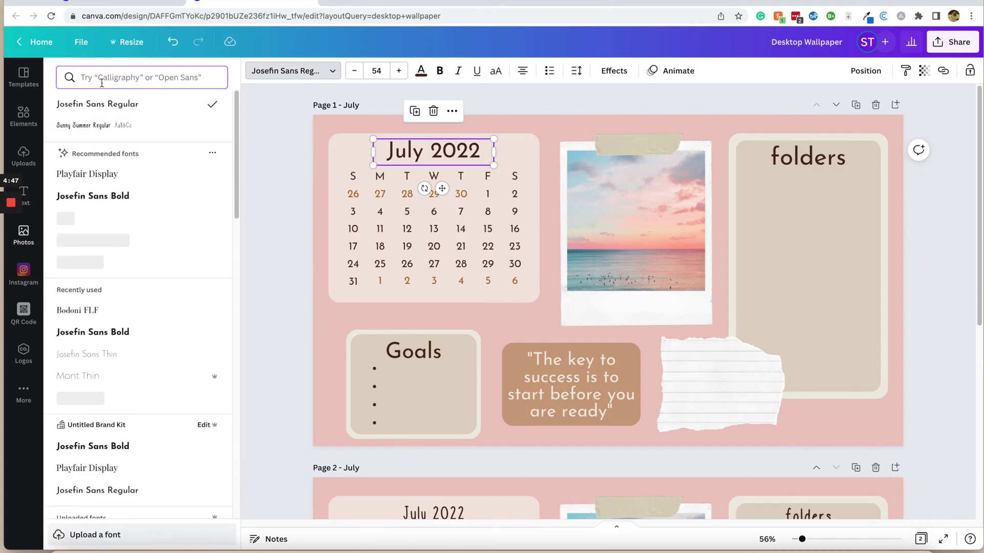
{"action": "type", "text": "sunny"}
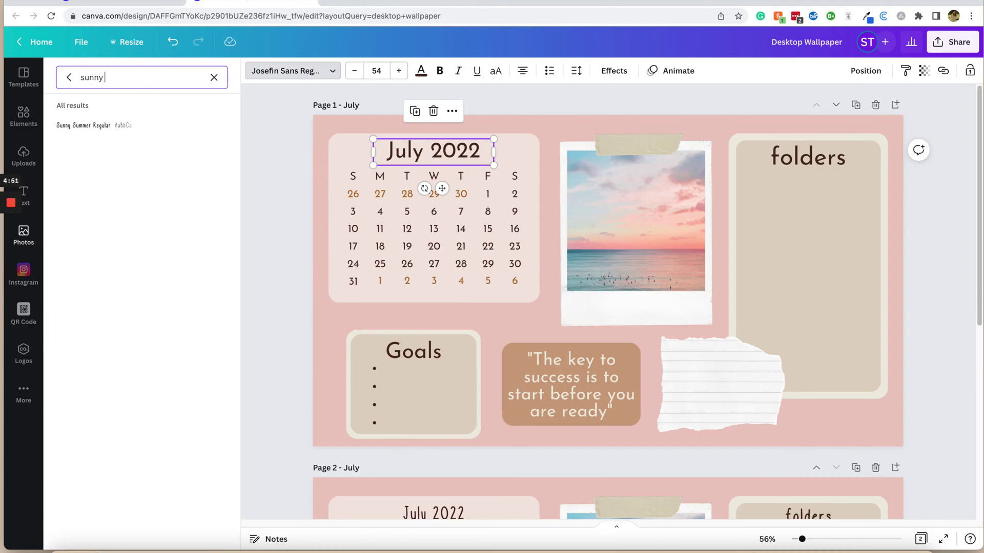
{"action": "left_click", "coordinate": [81, 124]}
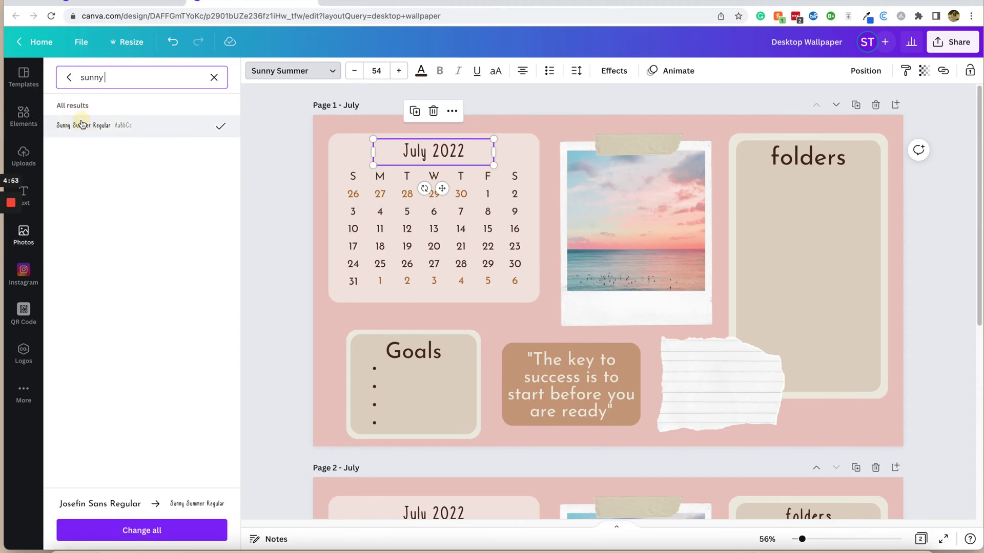
Marquee-select the calendar's weekday and date grid and apply Sunny Summer to it.
{"action": "left_click", "coordinate": [261, 210]}
{"action": "left_click", "coordinate": [258, 208]}
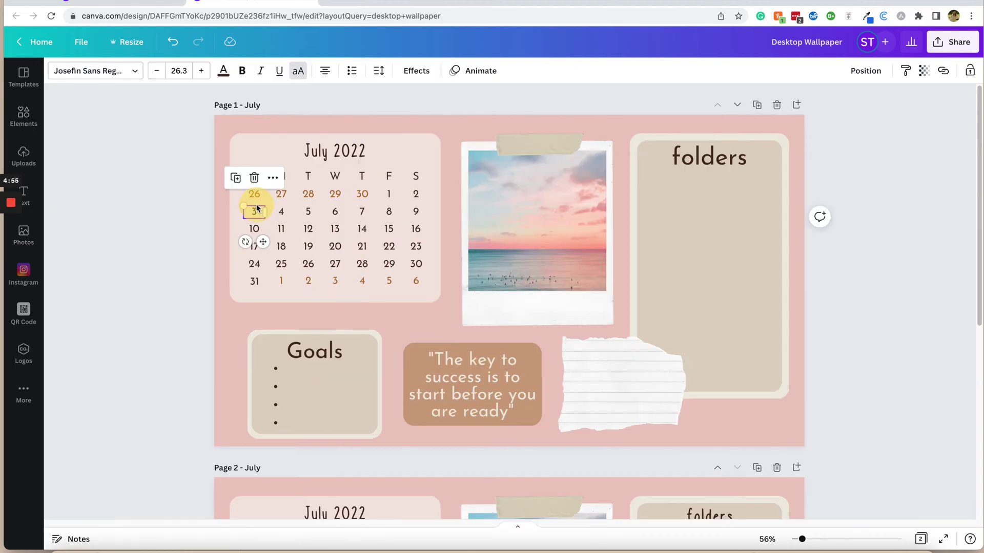
{"action": "left_click", "coordinate": [157, 157]}
{"action": "left_click_drag", "start_coordinate": [168, 166], "coordinate": [457, 303]}
{"action": "left_click", "coordinate": [136, 70]}
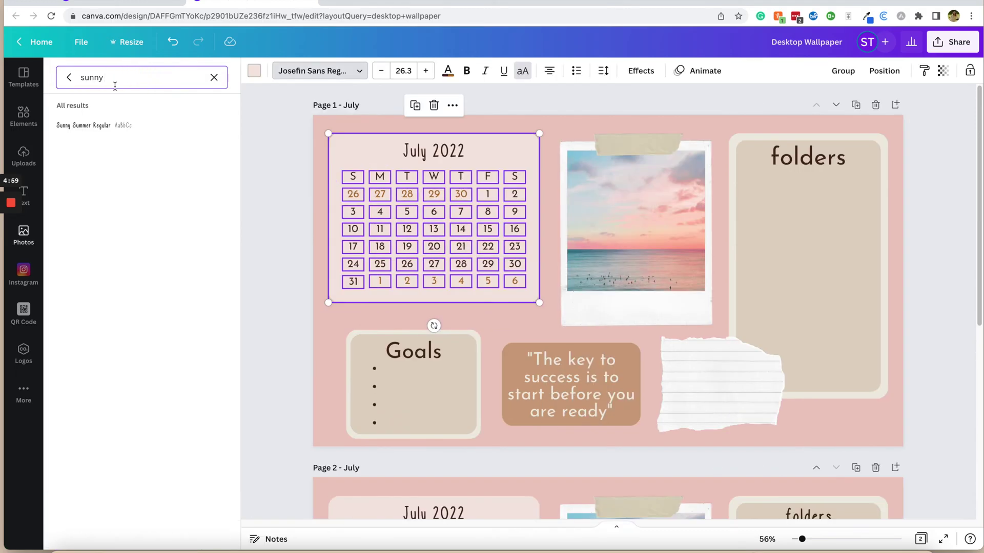
{"action": "left_click", "coordinate": [113, 128]}
{"action": "left_click", "coordinate": [921, 208]}
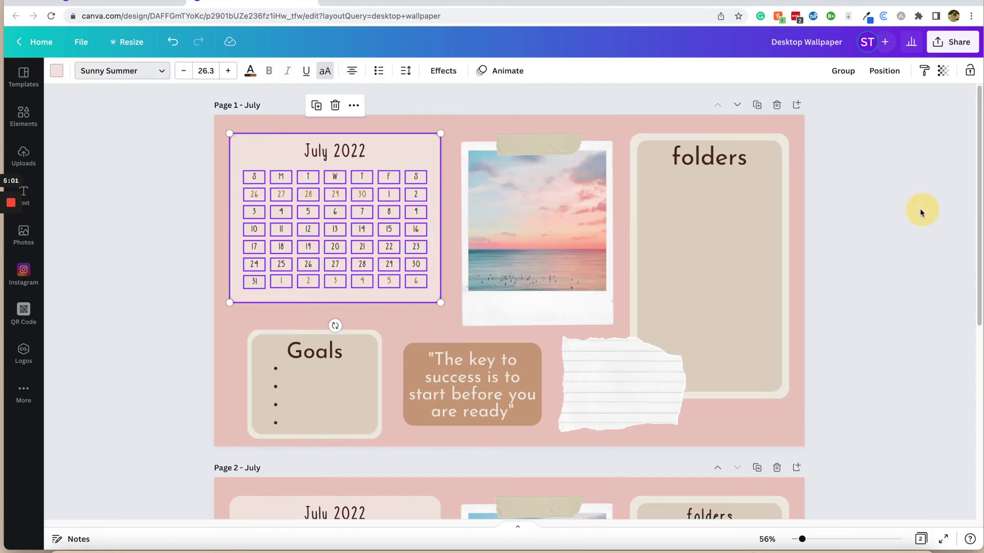
{"action": "left_click", "coordinate": [898, 297]}
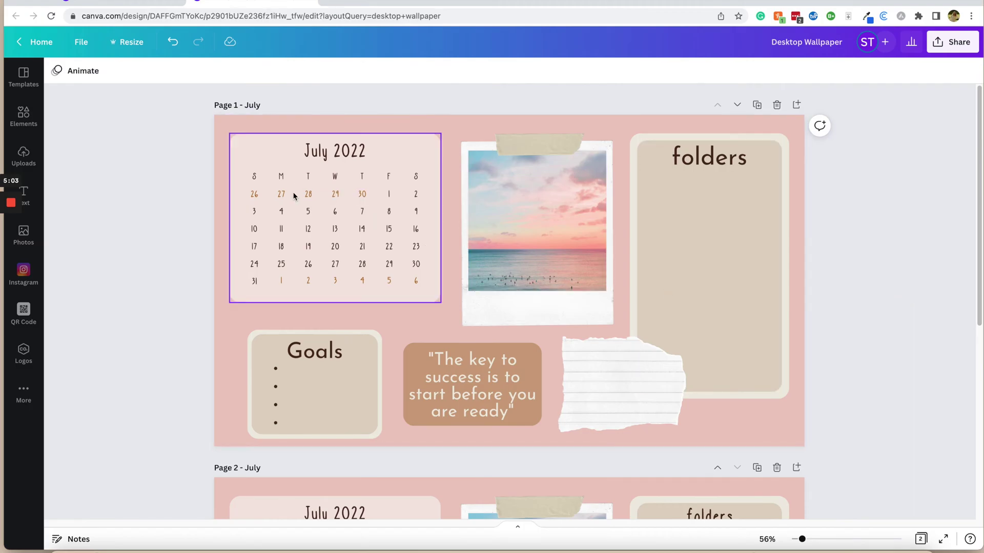
{"action": "left_click_drag", "start_coordinate": [205, 116], "coordinate": [818, 418]}
Apply Sunny Summer Regular to all selected text on the July page.
{"action": "left_click", "coordinate": [121, 70]}
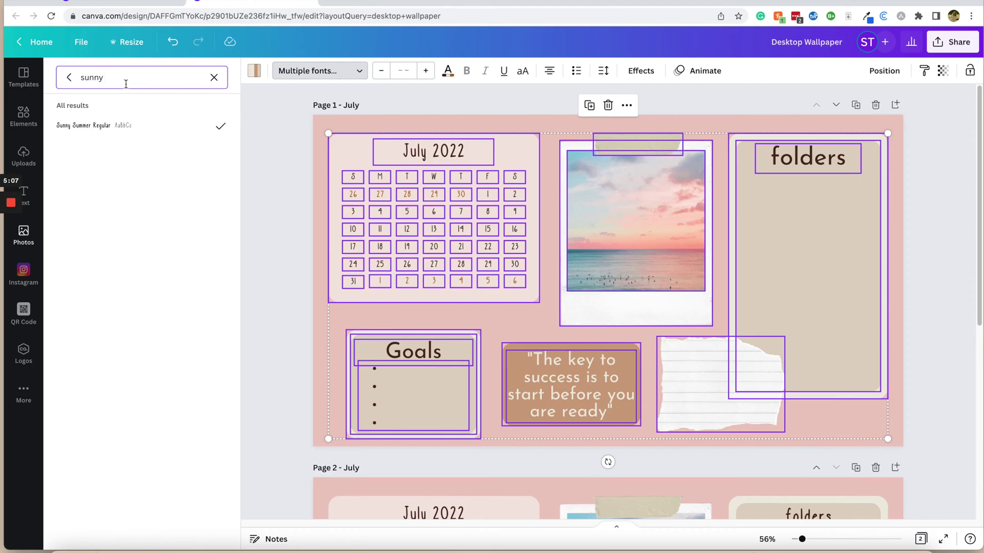
{"action": "left_click", "coordinate": [121, 129]}
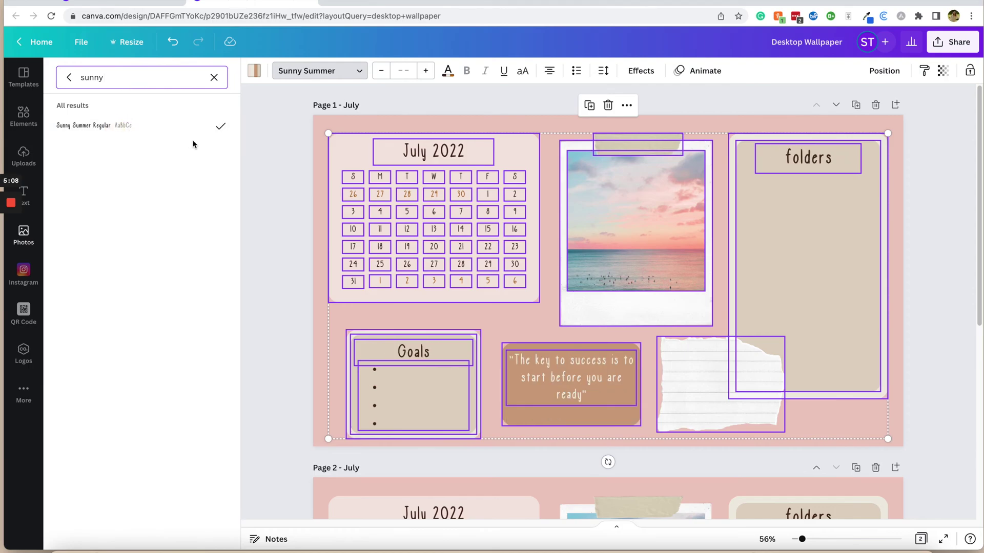
{"action": "left_click", "coordinate": [926, 275]}
Enlarge the quote to size 49, then narrow and centre it in the brown card.
{"action": "left_click", "coordinate": [524, 383]}
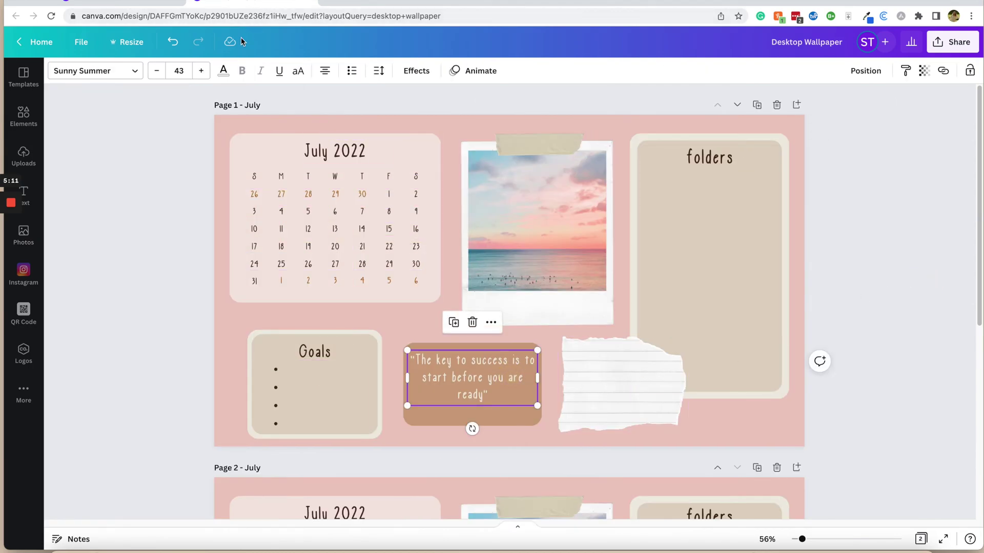
{"action": "left_click", "coordinate": [201, 70]}
{"action": "left_click", "coordinate": [201, 70]}
{"action": "left_click", "coordinate": [201, 70]}
{"action": "left_click", "coordinate": [201, 70]}
{"action": "left_click", "coordinate": [201, 70]}
{"action": "left_click", "coordinate": [202, 70]}
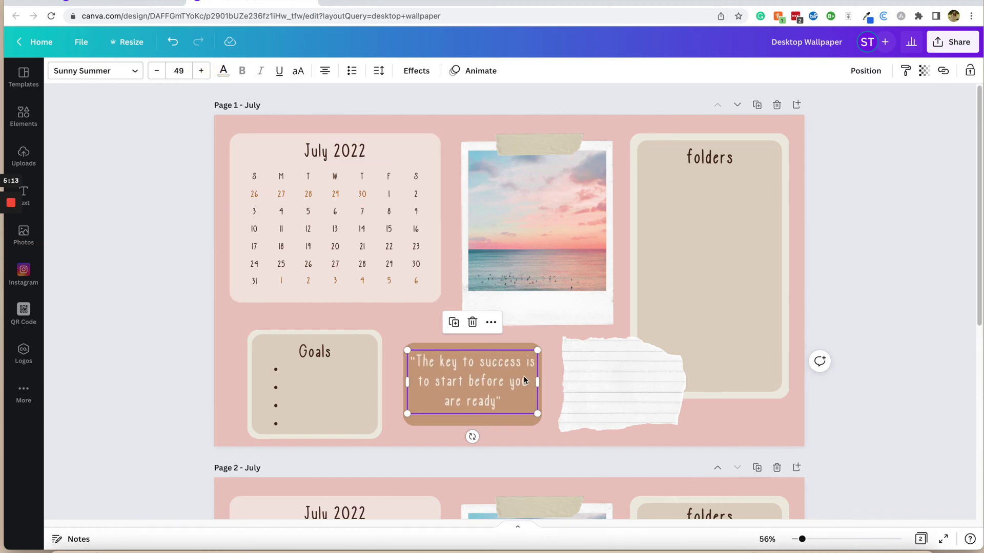
{"action": "left_click", "coordinate": [550, 374]}
{"action": "left_click", "coordinate": [524, 383]}
{"action": "left_click_drag", "start_coordinate": [537, 380], "coordinate": [488, 388]}
{"action": "left_click", "coordinate": [882, 412]}
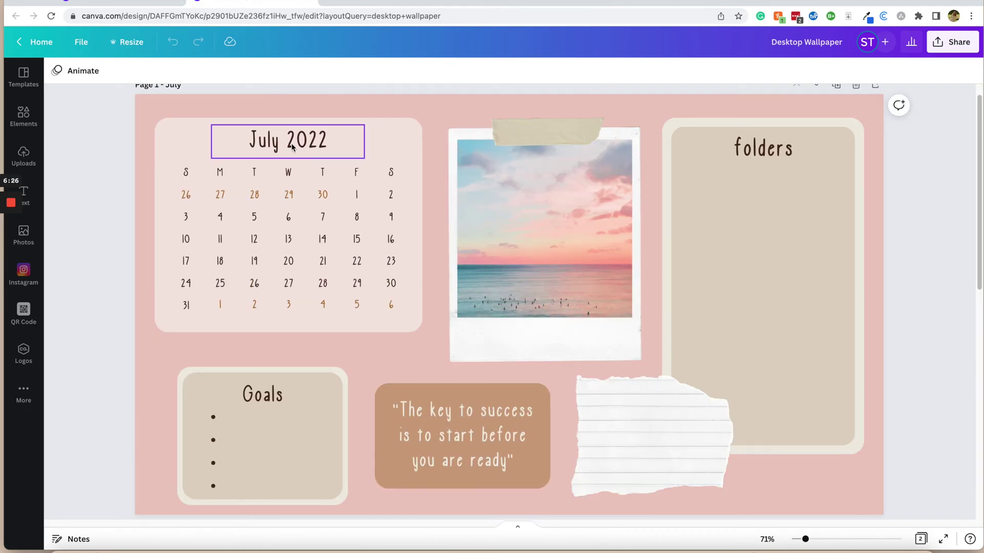
From the July 2022 title's font list, choose 'Upload a font' to open the file picker.
{"action": "left_click", "coordinate": [291, 145]}
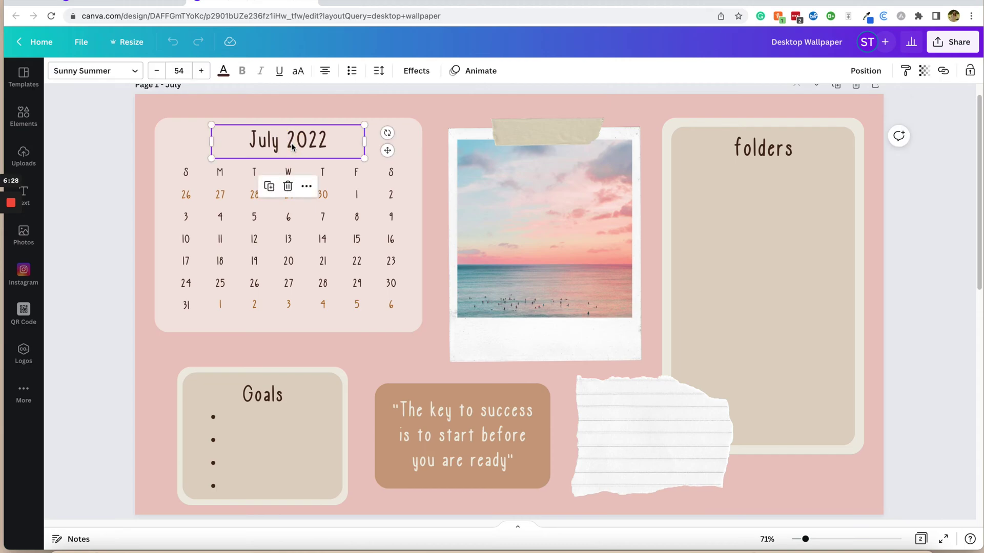
{"action": "left_click", "coordinate": [84, 77]}
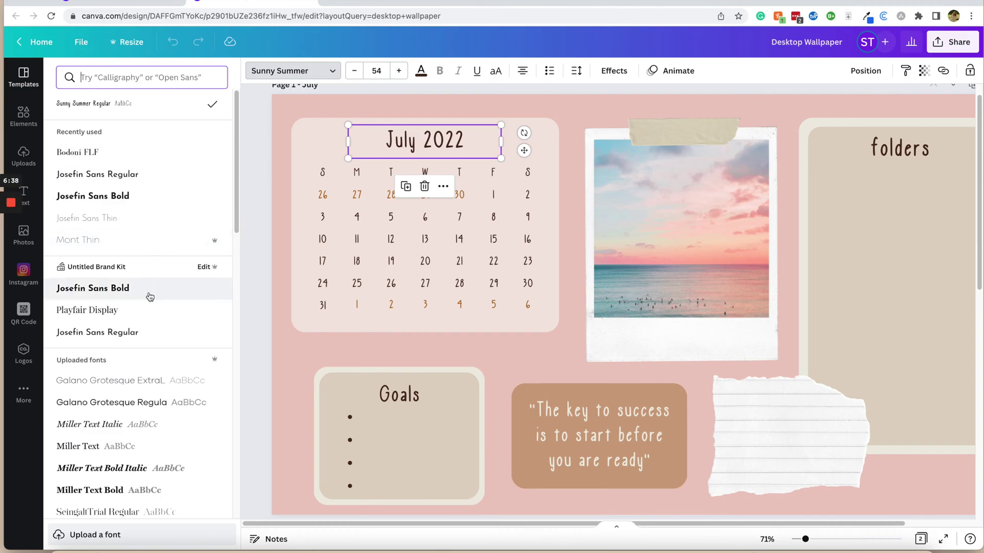
{"action": "scroll", "coordinate": [136, 379], "scroll_direction": "down", "scroll_amount": 1}
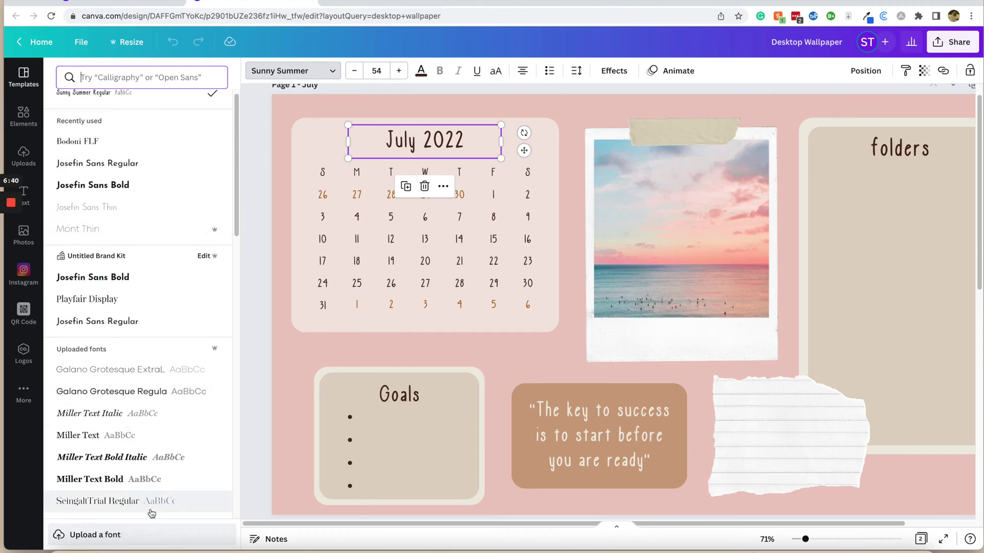
{"action": "left_click", "coordinate": [112, 536]}
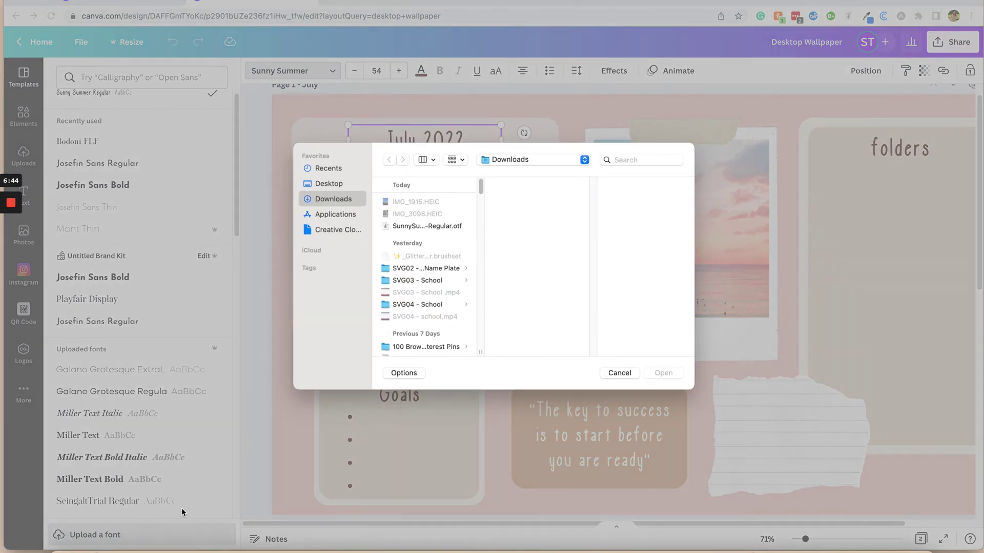
Upload SunnySummer-Regular.otf as a custom font, confirming 'Yes, upload away!'.
{"action": "left_click", "coordinate": [446, 228]}
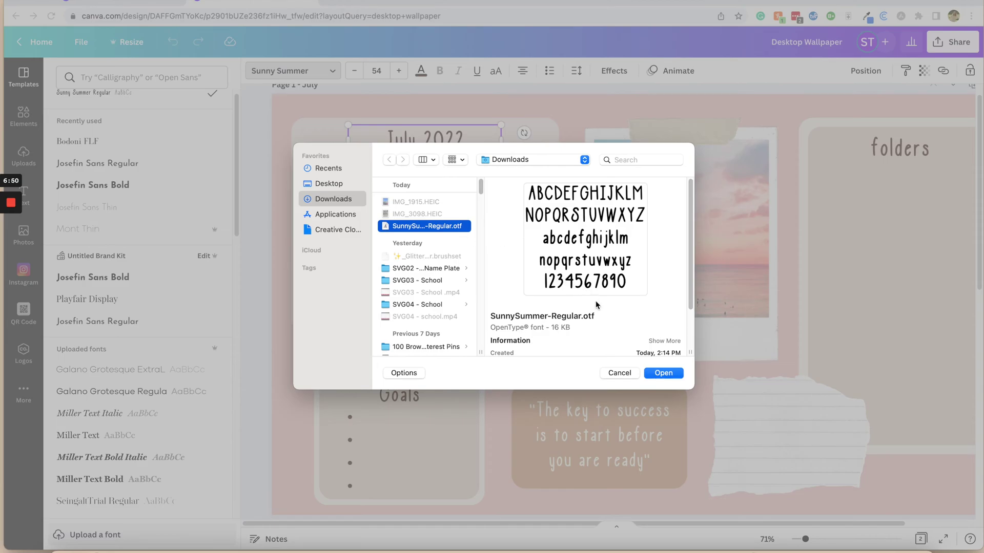
{"action": "left_click", "coordinate": [666, 371]}
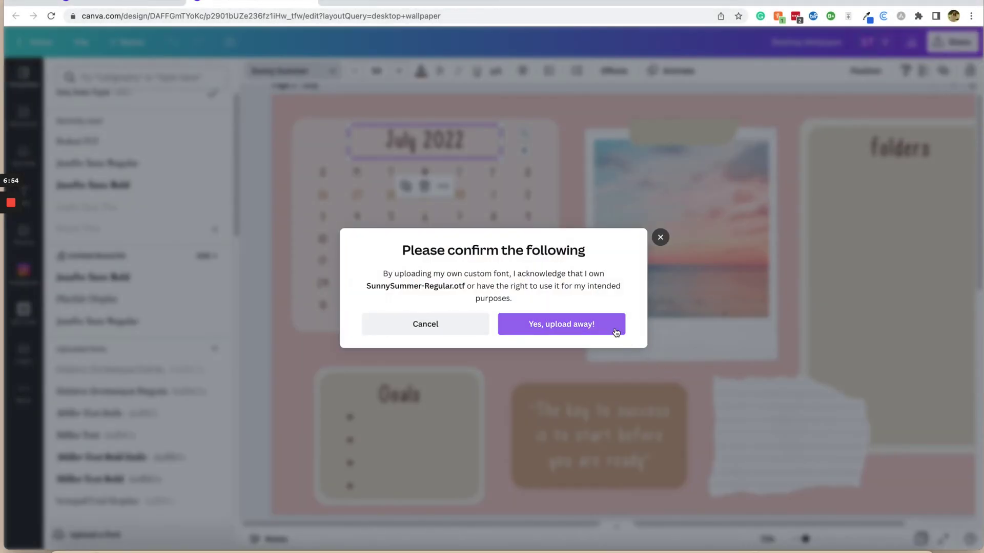
{"action": "left_click", "coordinate": [610, 328]}
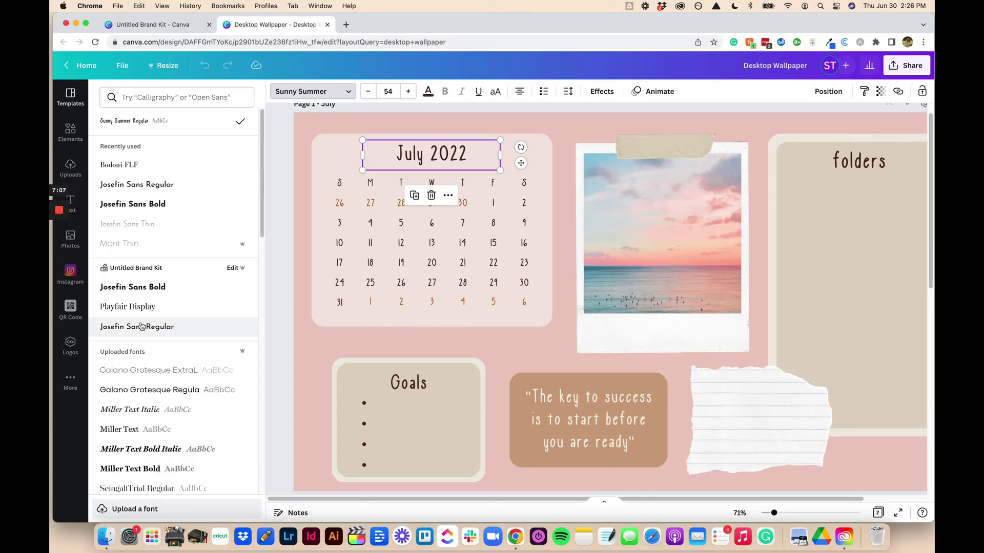
{"action": "left_click", "coordinate": [177, 98]}
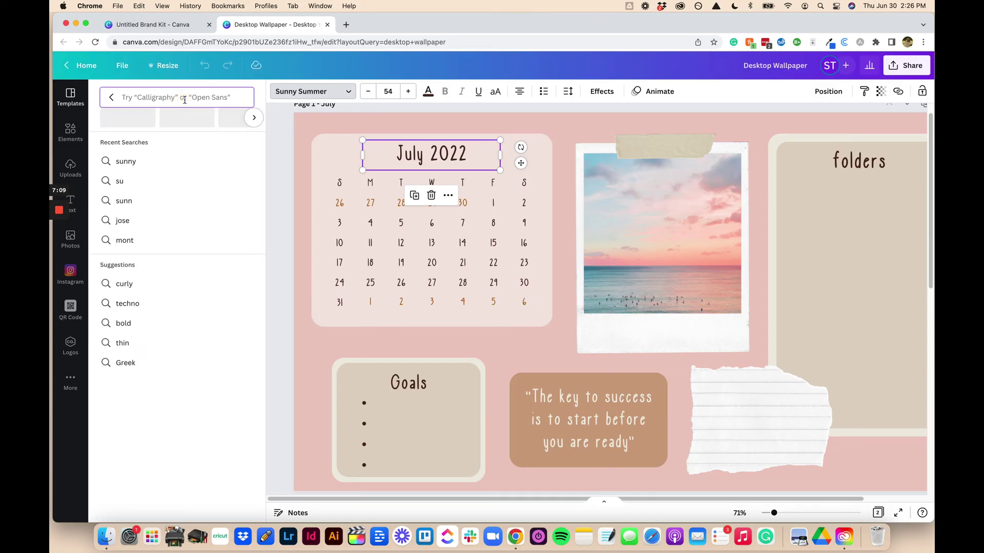
Search 'sun' to see both Sunny Summer entries, then delete the duplicate July 2022 title.
{"action": "type", "text": "sunny su"}
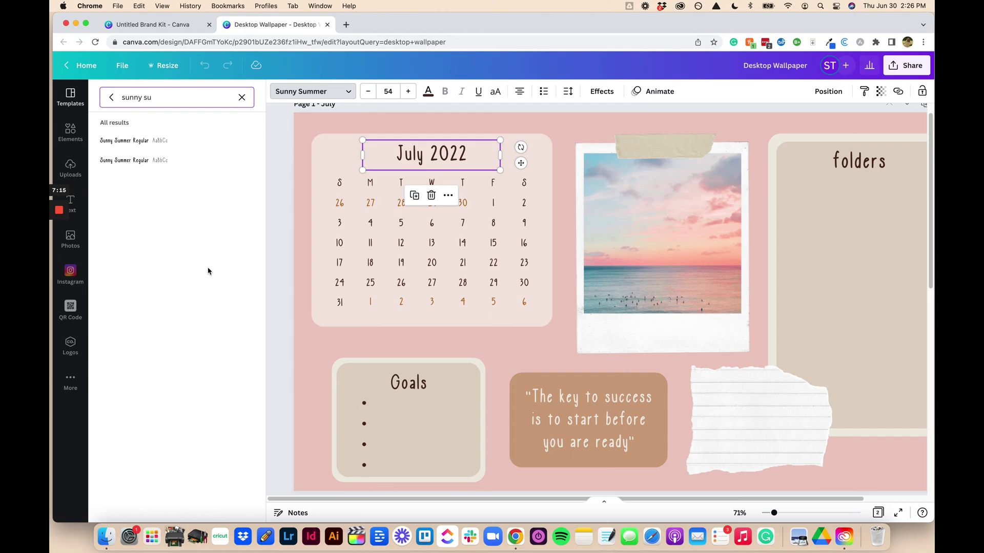
{"action": "left_click", "coordinate": [288, 192]}
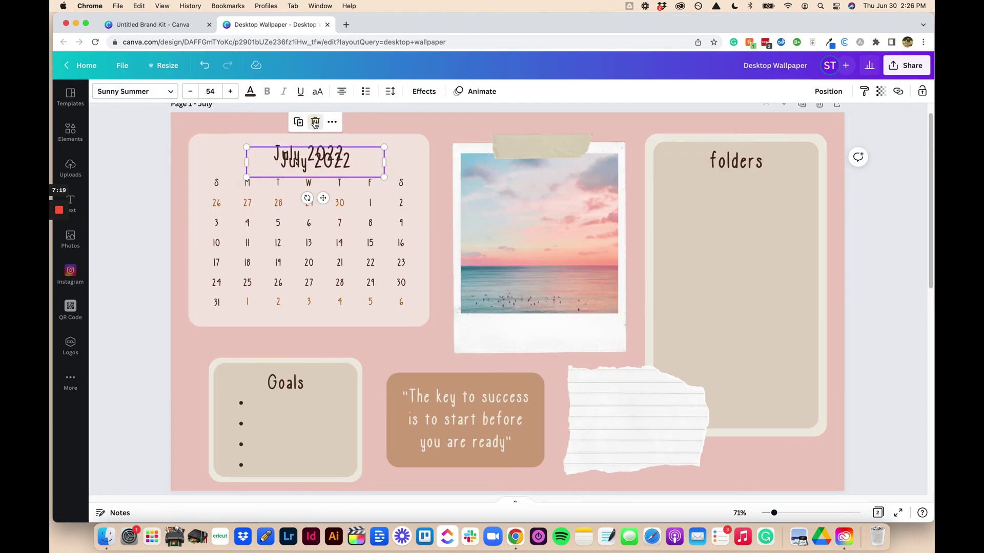
{"action": "left_click", "coordinate": [153, 195]}
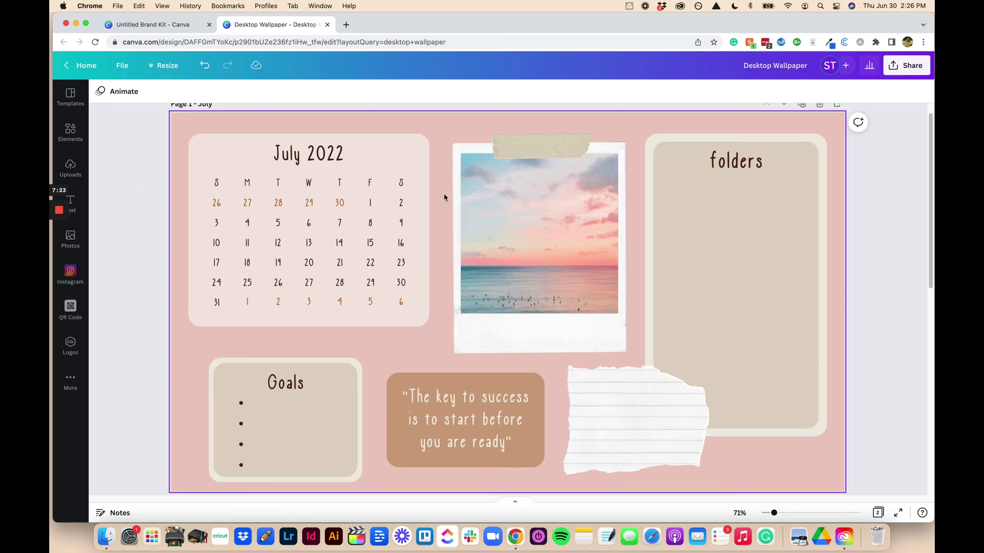
Permanently delete the second Sunny Summer Regular from the Brand Kit's uploaded fonts.
{"action": "left_click", "coordinate": [83, 67]}
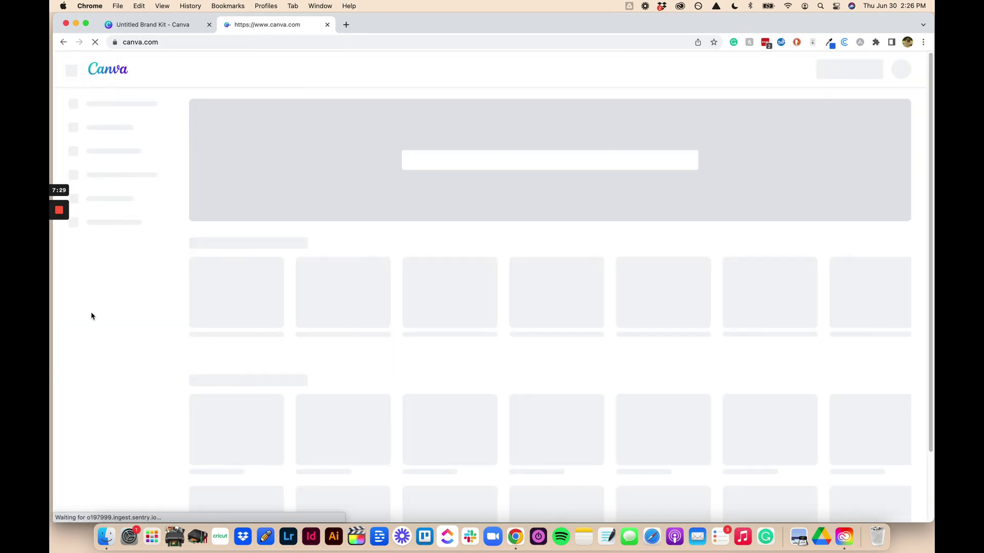
{"action": "scroll", "coordinate": [102, 354], "scroll_direction": "down", "scroll_amount": 4}
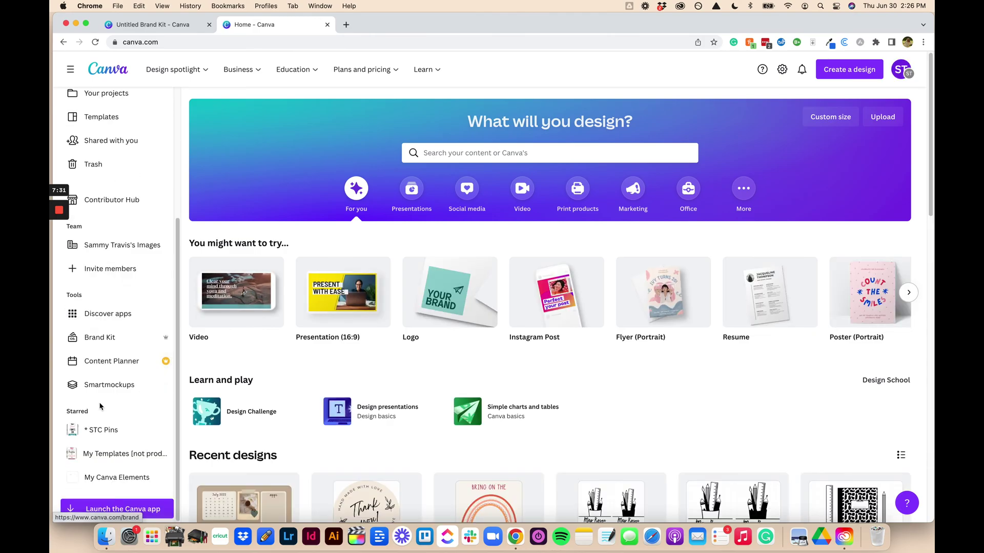
{"action": "left_click", "coordinate": [123, 339]}
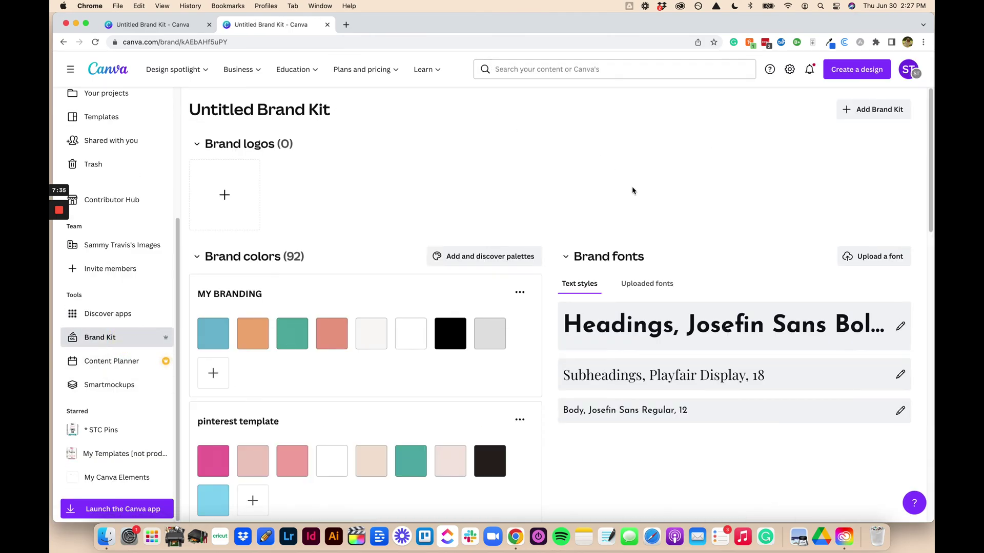
{"action": "scroll", "coordinate": [635, 190], "scroll_direction": "down", "scroll_amount": 3}
{"action": "left_click", "coordinate": [647, 166]}
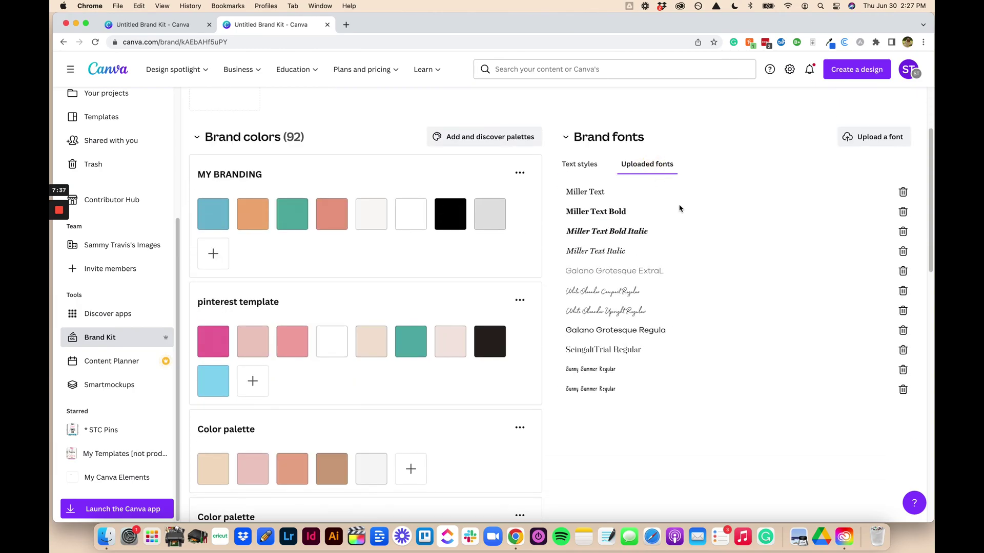
{"action": "scroll", "coordinate": [847, 374], "scroll_direction": "up", "scroll_amount": 1}
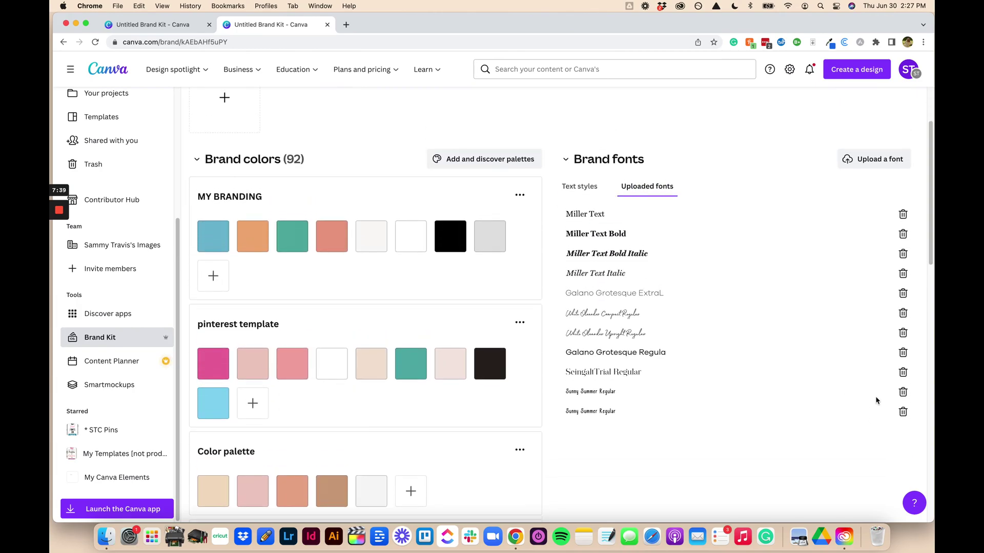
{"action": "left_click", "coordinate": [903, 414]}
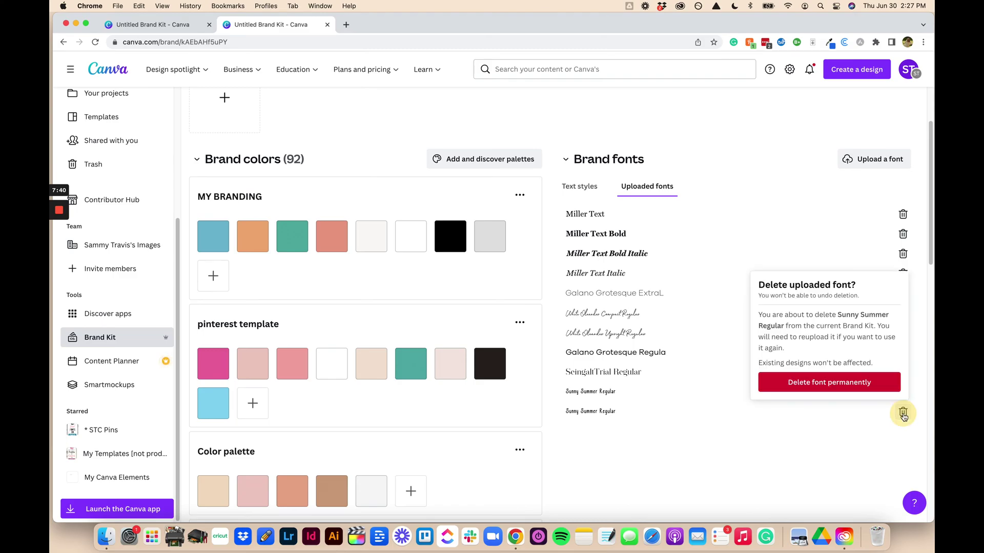
{"action": "left_click", "coordinate": [848, 384]}
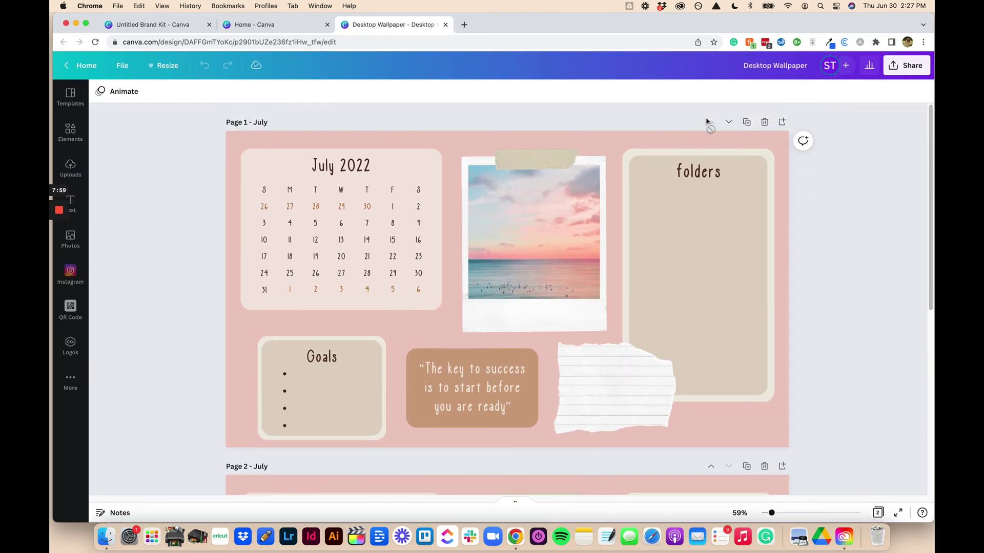
Add a blank page and move the quote onto it, coloured dark brown.
{"action": "left_click", "coordinate": [781, 122]}
{"action": "scroll", "coordinate": [454, 231], "scroll_direction": "up", "scroll_amount": 5}
{"action": "left_click", "coordinate": [472, 322]}
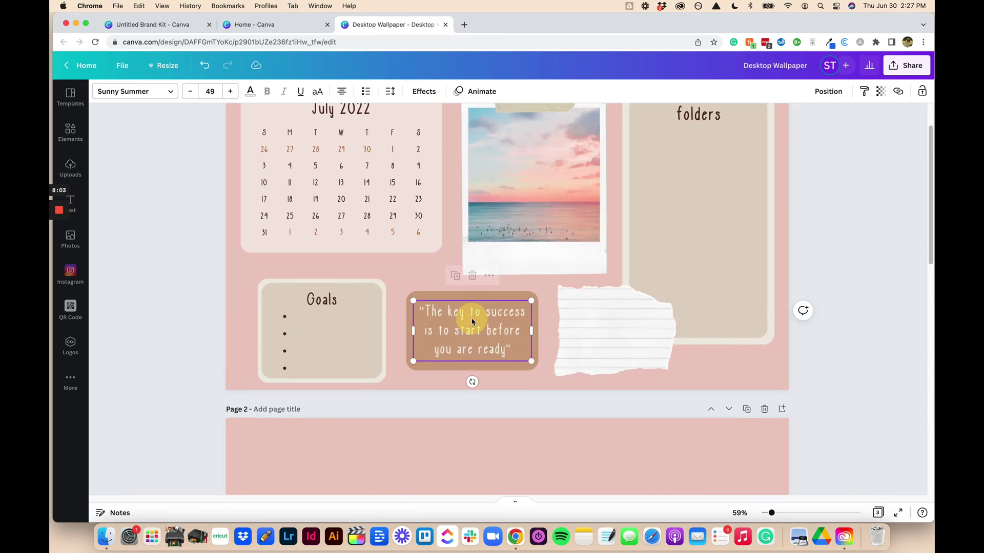
{"action": "left_click_drag", "start_coordinate": [472, 321], "coordinate": [465, 312]}
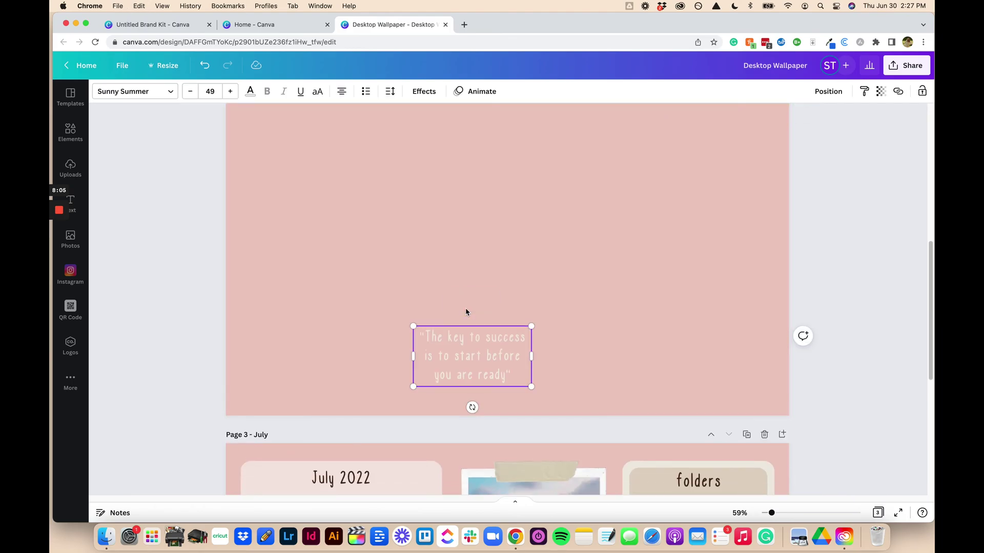
{"action": "left_click_drag", "start_coordinate": [481, 382], "coordinate": [436, 241]}
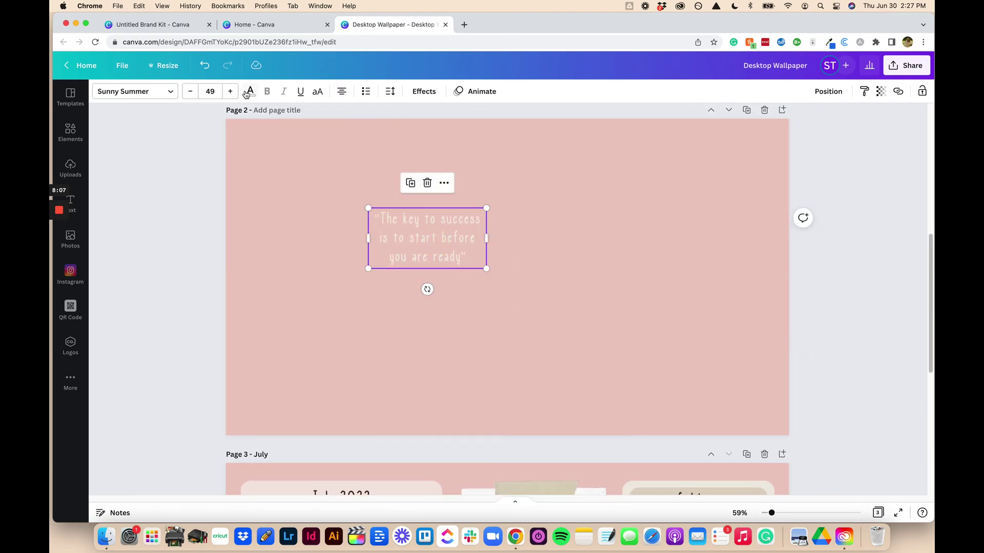
{"action": "left_click", "coordinate": [250, 92]}
{"action": "left_click", "coordinate": [139, 141]}
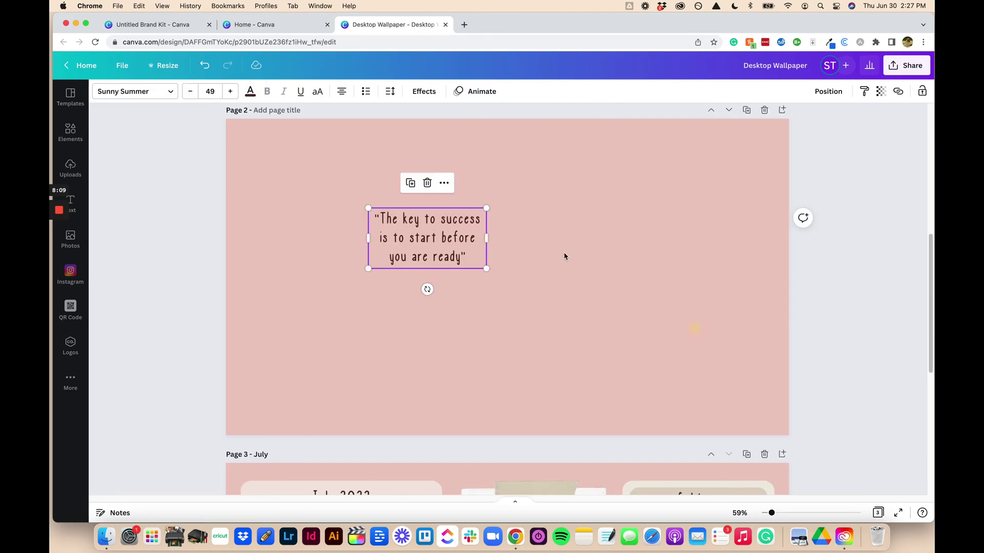
Widen the quote box and add 'Add text to your document and it is in your font! This font is my favorite!' below it.
{"action": "left_click", "coordinate": [458, 241]}
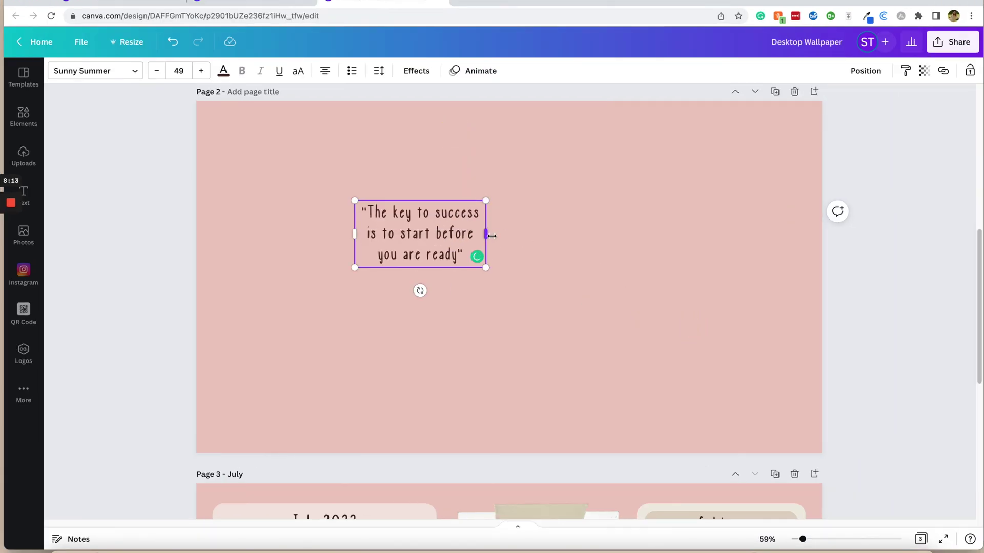
{"action": "left_click_drag", "start_coordinate": [486, 238], "coordinate": [621, 235]}
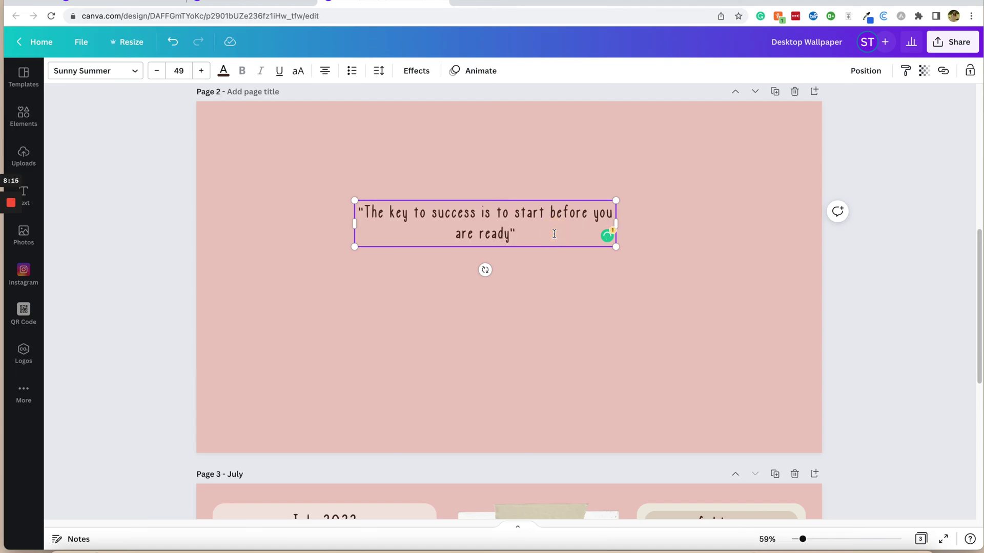
{"action": "left_click", "coordinate": [554, 234]}
{"action": "key", "text": "Return"}
{"action": "key", "text": "Return"}
{"action": "type", "text": "Add "}
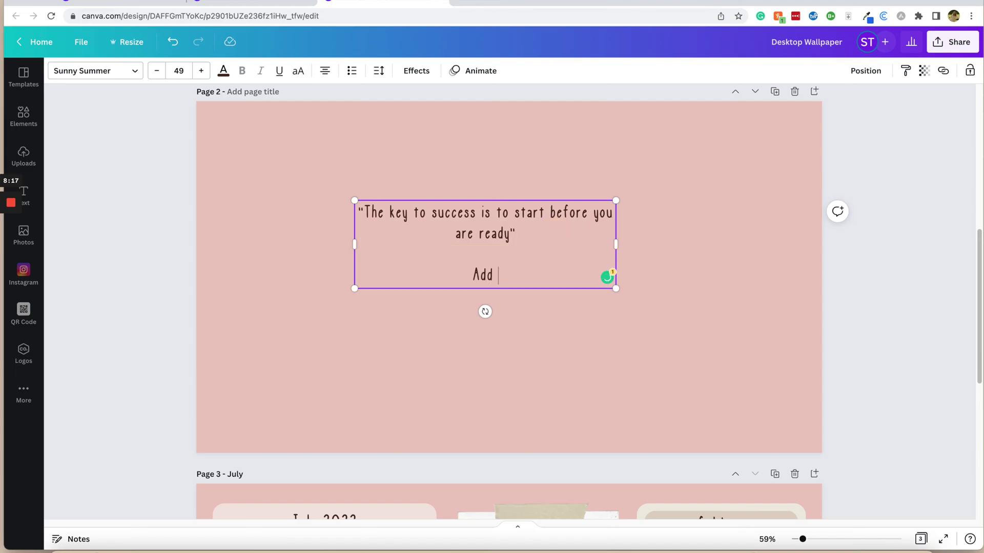
{"action": "type", "text": "text to your do"}
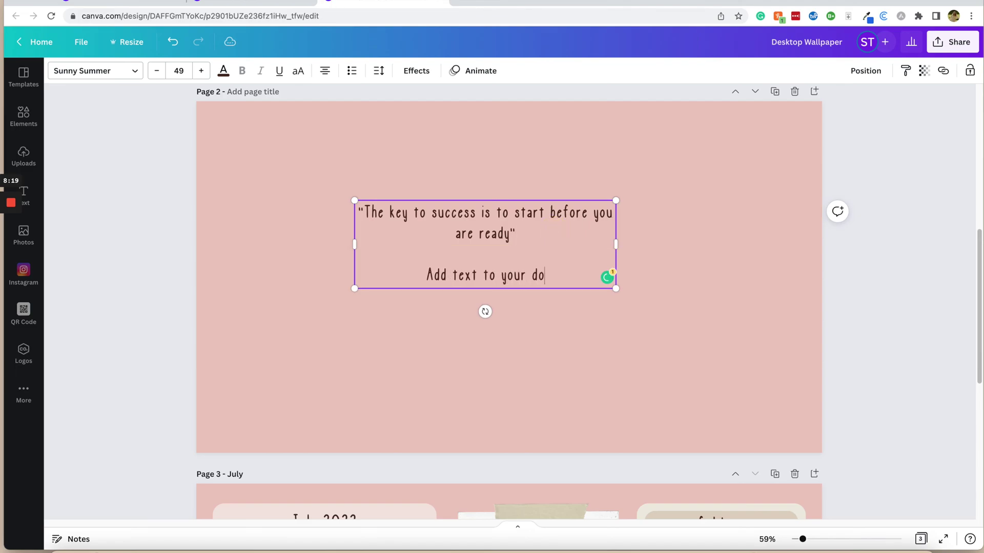
{"action": "type", "text": "cument and it is "}
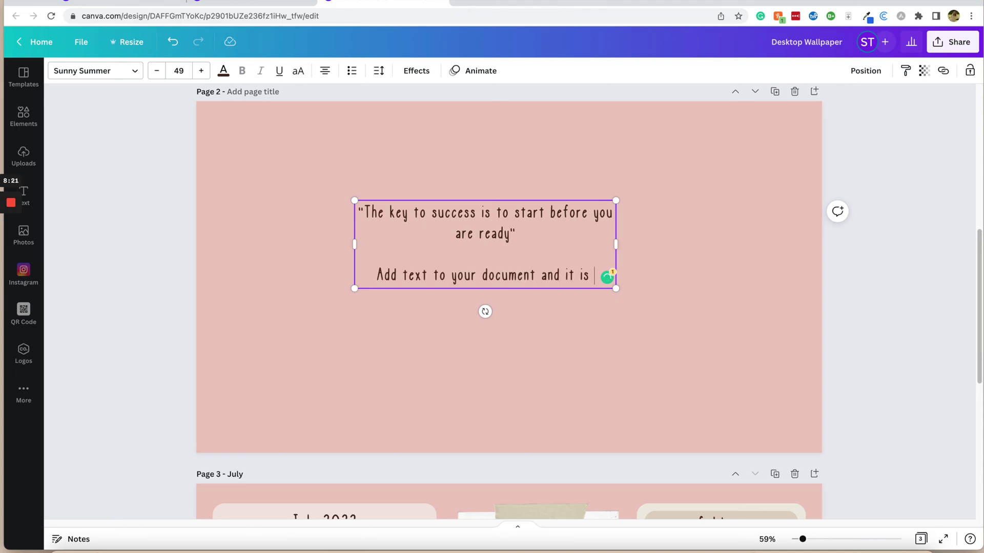
{"action": "type", "text": "in your font"}
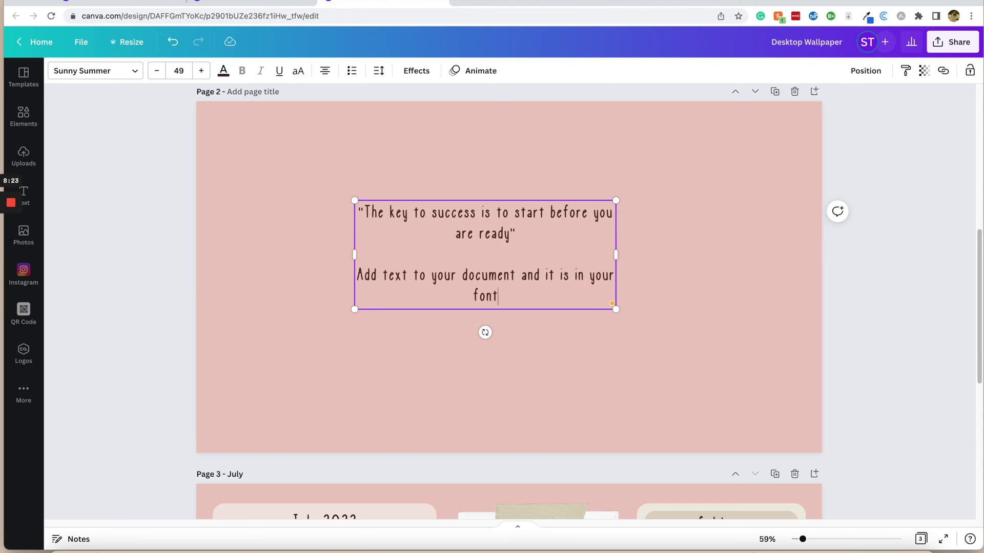
{"action": "type", "text": "! This f"}
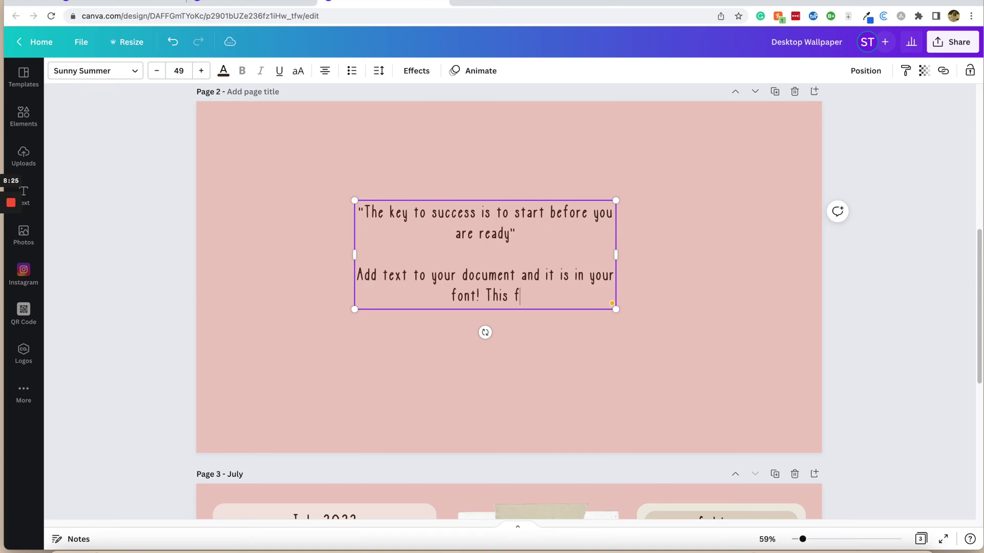
{"action": "type", "text": "ont is my favorite!"}
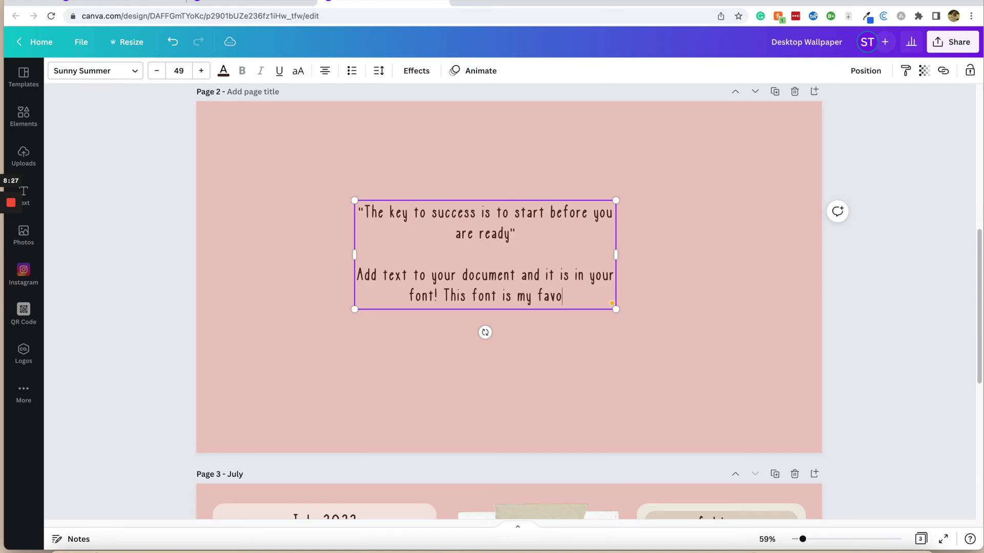
{"action": "left_click", "coordinate": [661, 273]}
Delete the sample-text Page 2, then switch to the Sunny Summer product page tab.
{"action": "left_click", "coordinate": [567, 281]}
{"action": "left_click", "coordinate": [643, 306]}
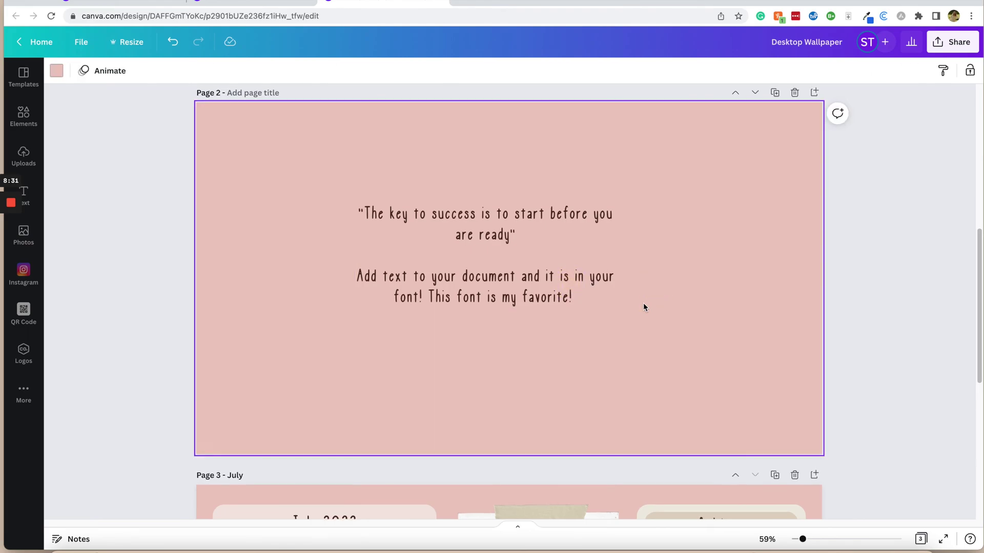
{"action": "scroll", "coordinate": [644, 308], "scroll_direction": "up", "scroll_amount": 1}
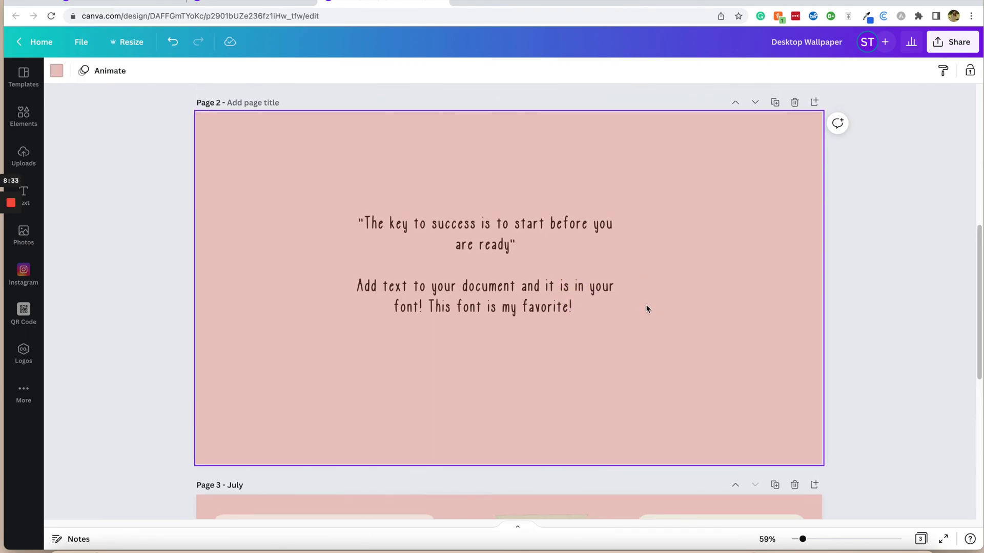
{"action": "scroll", "coordinate": [646, 304], "scroll_direction": "up", "scroll_amount": 3}
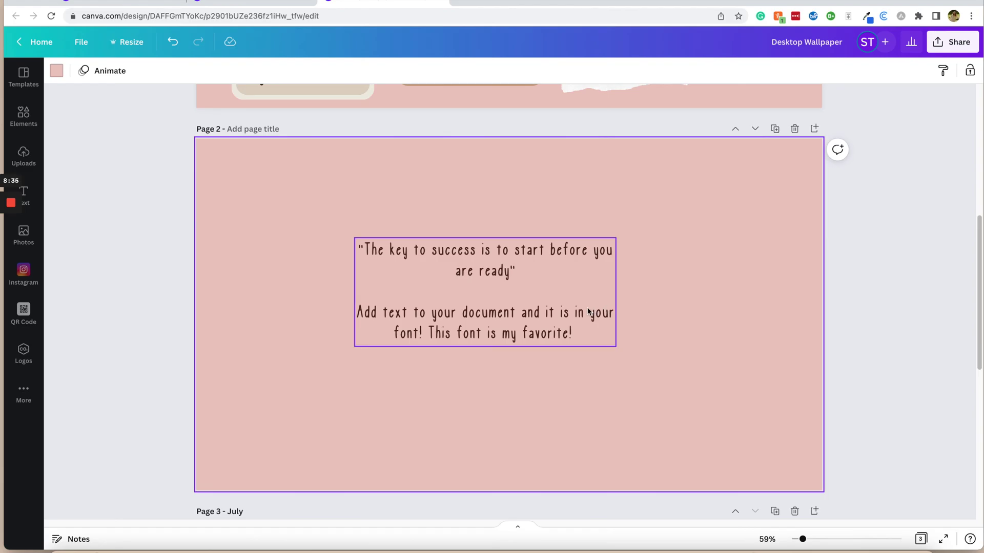
{"action": "left_click", "coordinate": [794, 128]}
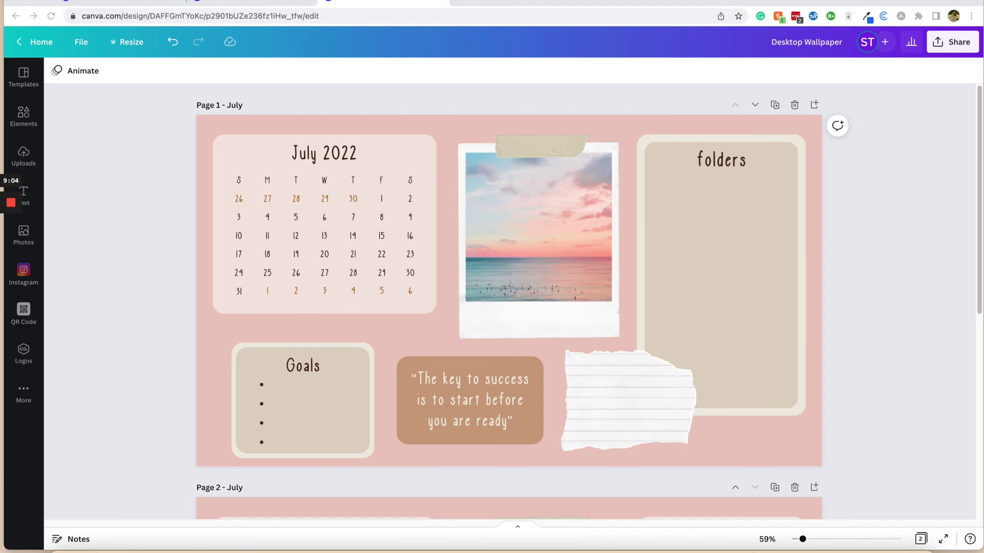
{"action": "key", "text": "ctrl+Tab"}
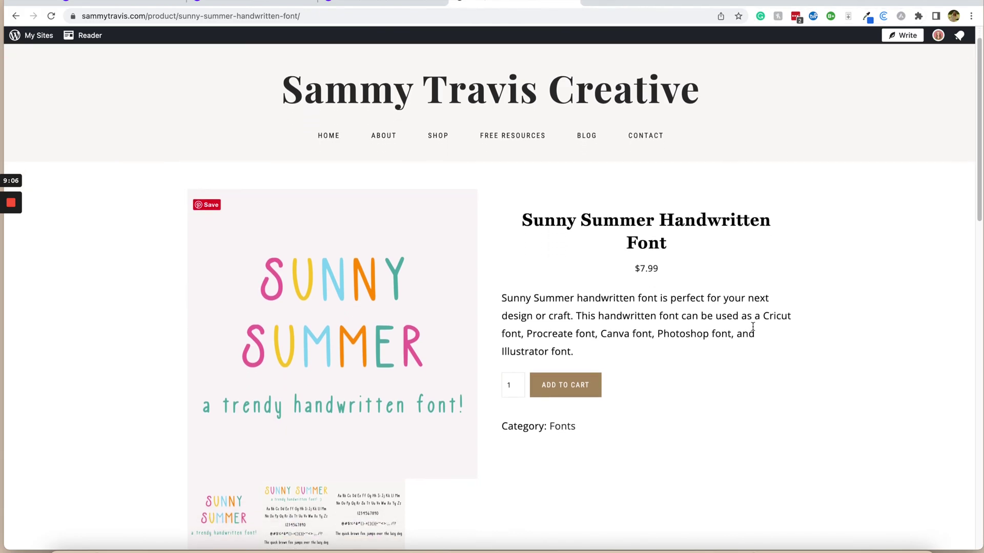
Show the Sunny Summer character-set image with alphabet, numbers and sample sentence.
{"action": "scroll", "coordinate": [756, 327], "scroll_direction": "down", "scroll_amount": 2}
{"action": "scroll", "coordinate": [614, 330], "scroll_direction": "down", "scroll_amount": 1}
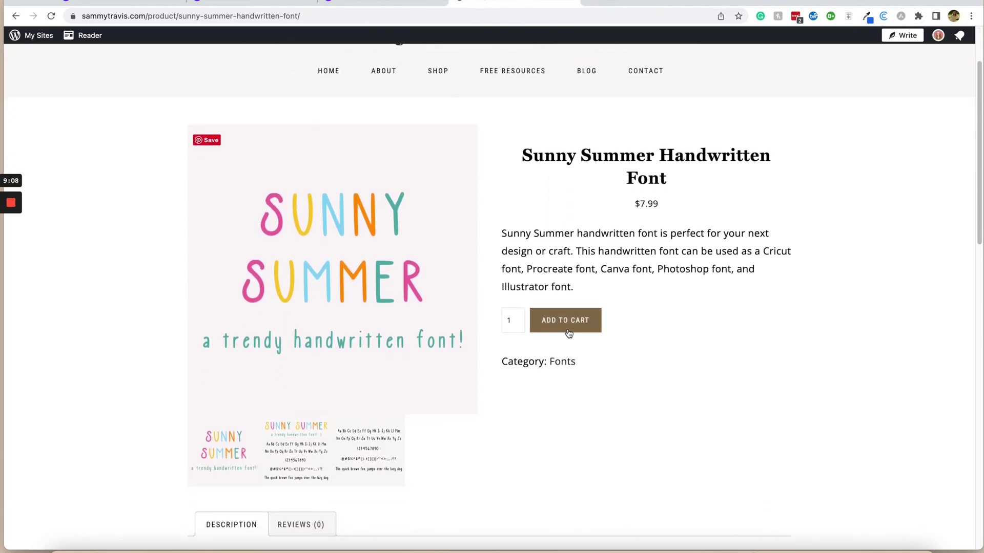
{"action": "left_click", "coordinate": [301, 431]}
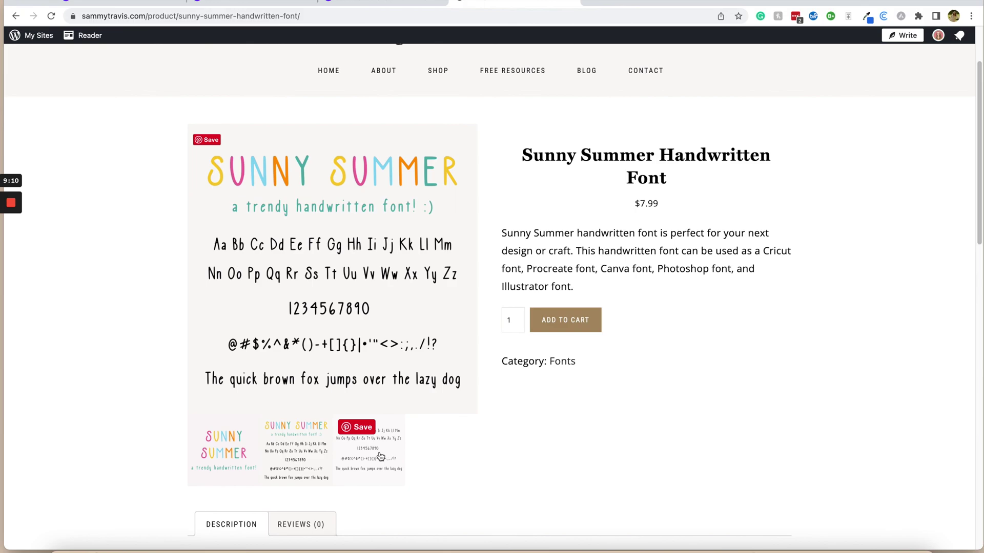